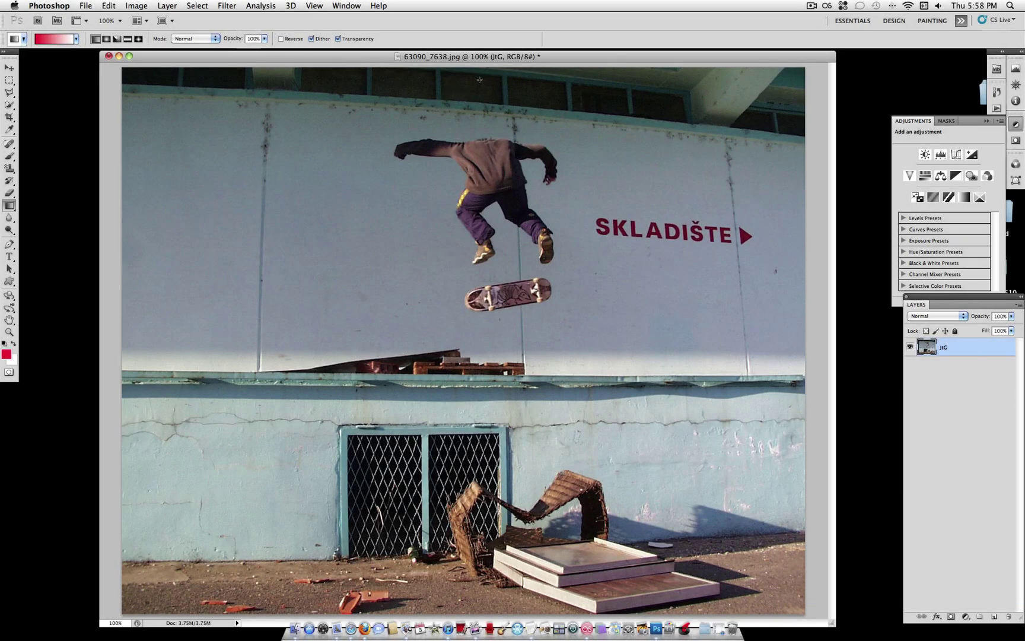
Lasso around the skater's hoodie and purple trousers, then add the skateboard to the selection
drag(467, 56, 465, 54)
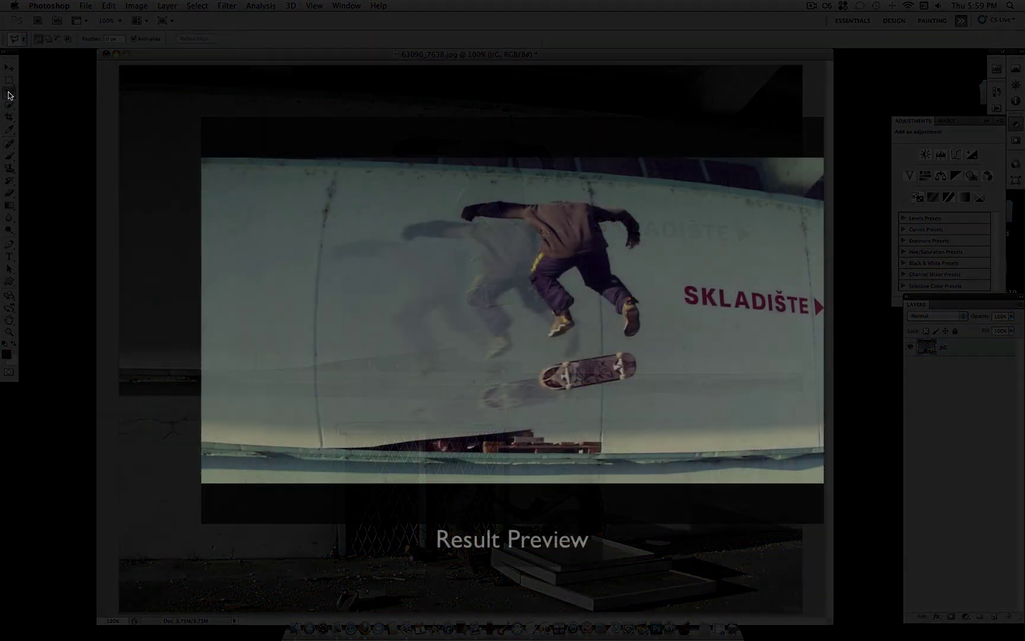
click(9, 93)
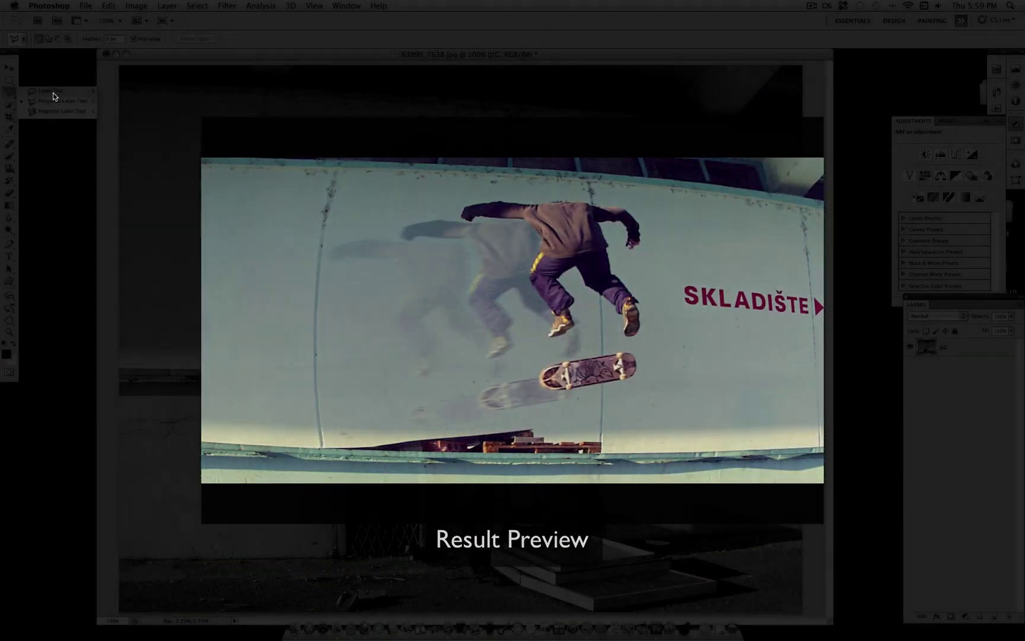
click(53, 93)
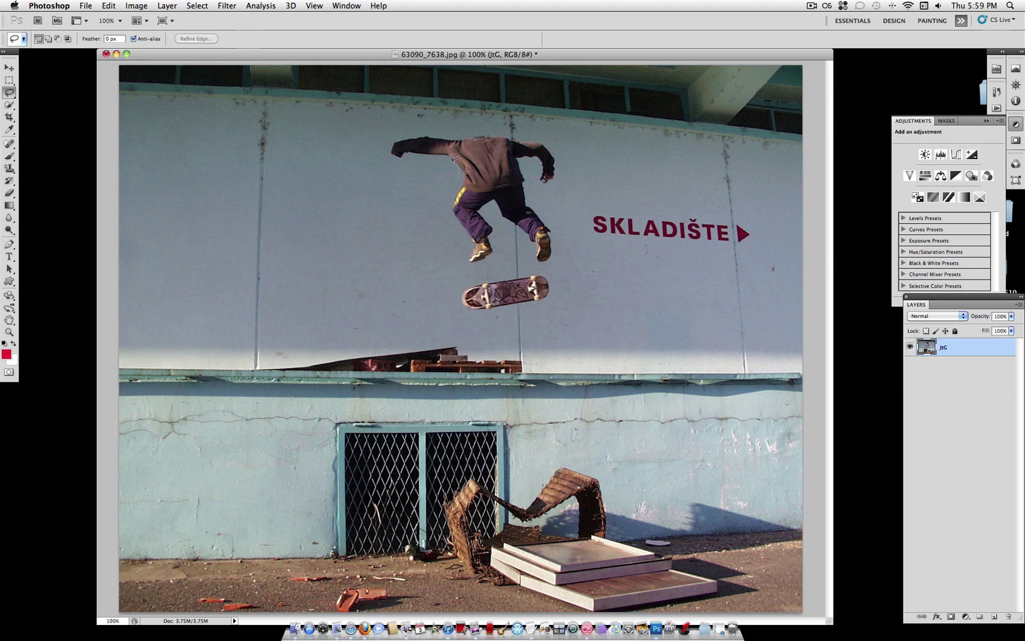
drag(420, 156, 405, 156)
drag(511, 226, 491, 202)
drag(456, 184, 468, 239)
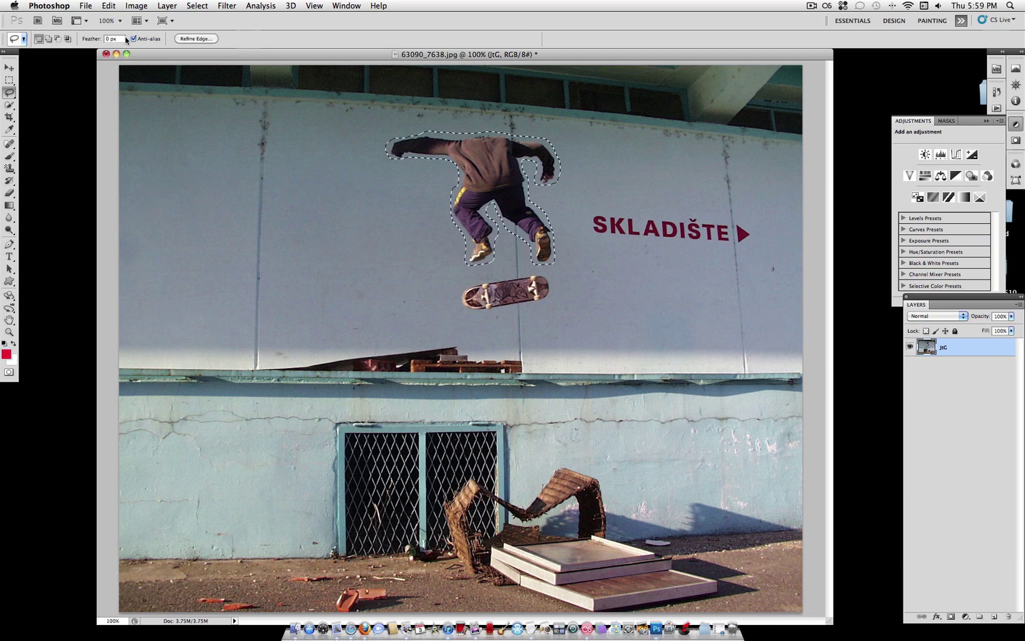
click(49, 39)
drag(501, 269, 501, 271)
In Refine Edge, preview On White and set Smooth 25, Feather 8.2 px, Contrast 30%, Shift Edge -11%
click(194, 39)
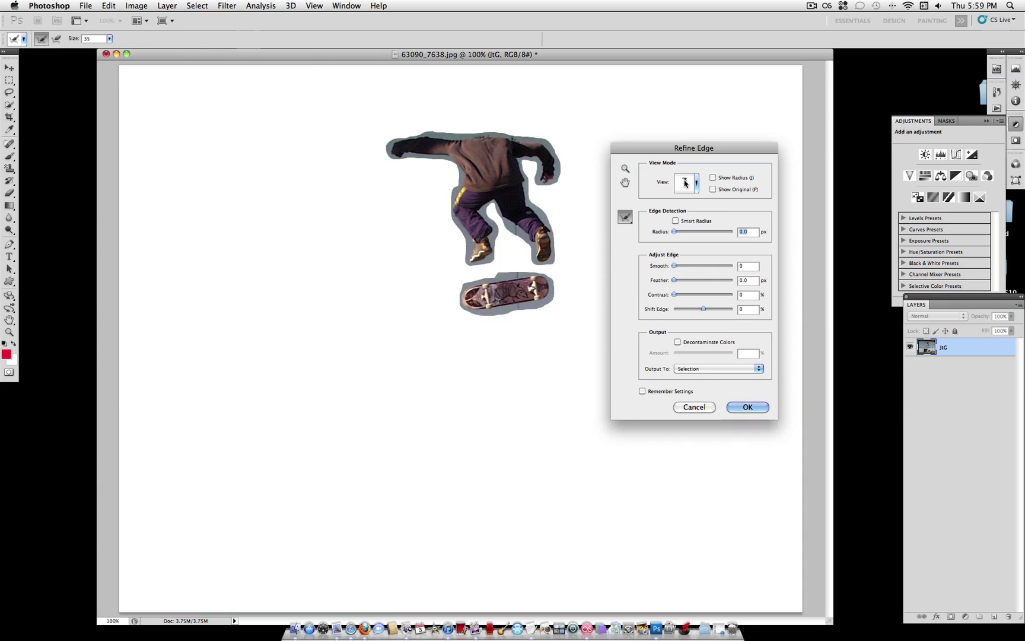
click(698, 183)
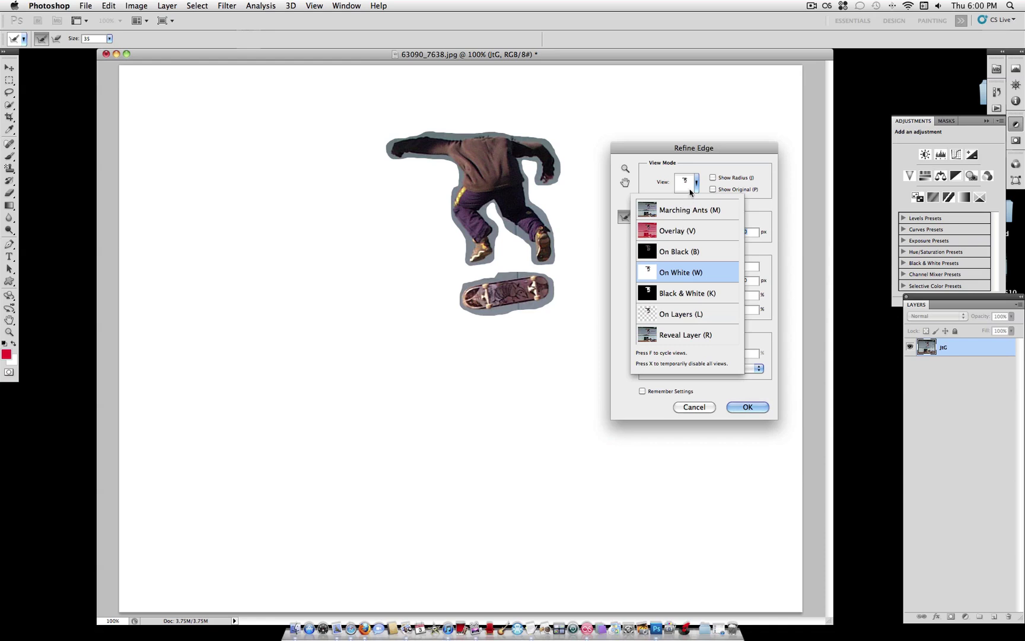
click(696, 185)
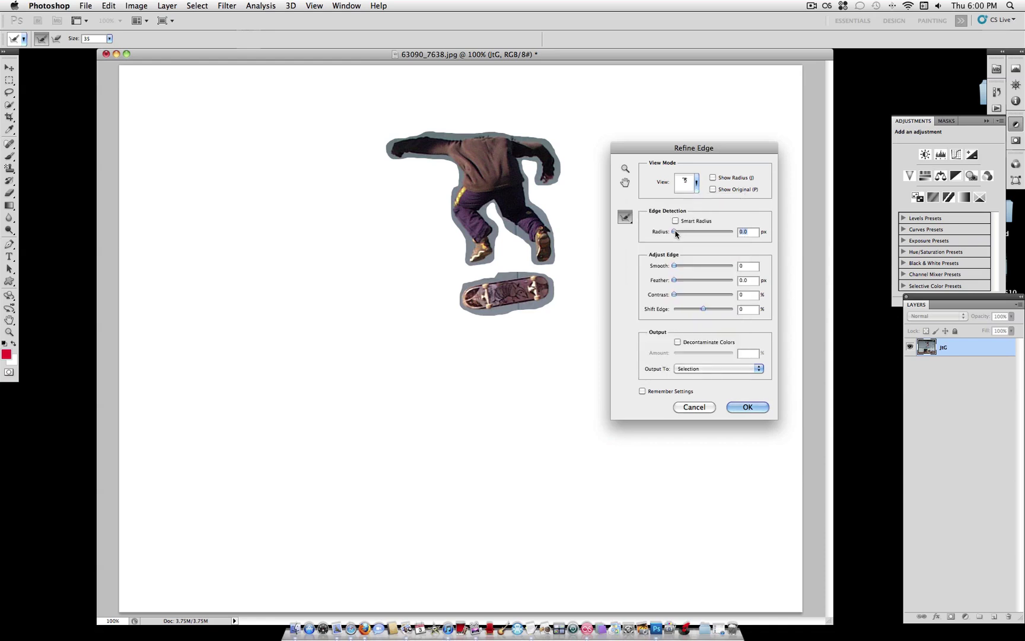
mouse_move(680, 232)
mouse_down()
mouse_move(688, 233)
mouse_move(670, 234)
mouse_up()
mouse_move(704, 311)
mouse_down()
mouse_move(684, 309)
mouse_move(710, 309)
mouse_move(700, 309)
mouse_up()
mouse_move(699, 309)
mouse_down()
mouse_move(680, 309)
mouse_move(706, 309)
mouse_move(705, 254)
mouse_move(702, 310)
mouse_up()
drag(676, 266, 698, 283)
click(695, 309)
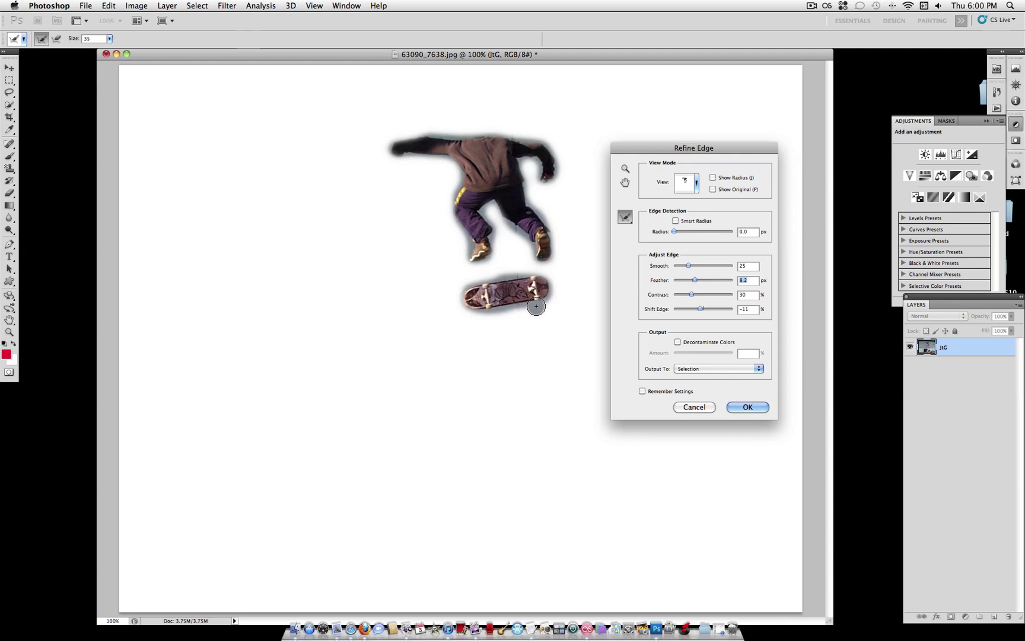
Paint Refine Radius over the skateboard, left shoe and hoodie top, then confirm Refine Edge
drag(530, 305, 514, 318)
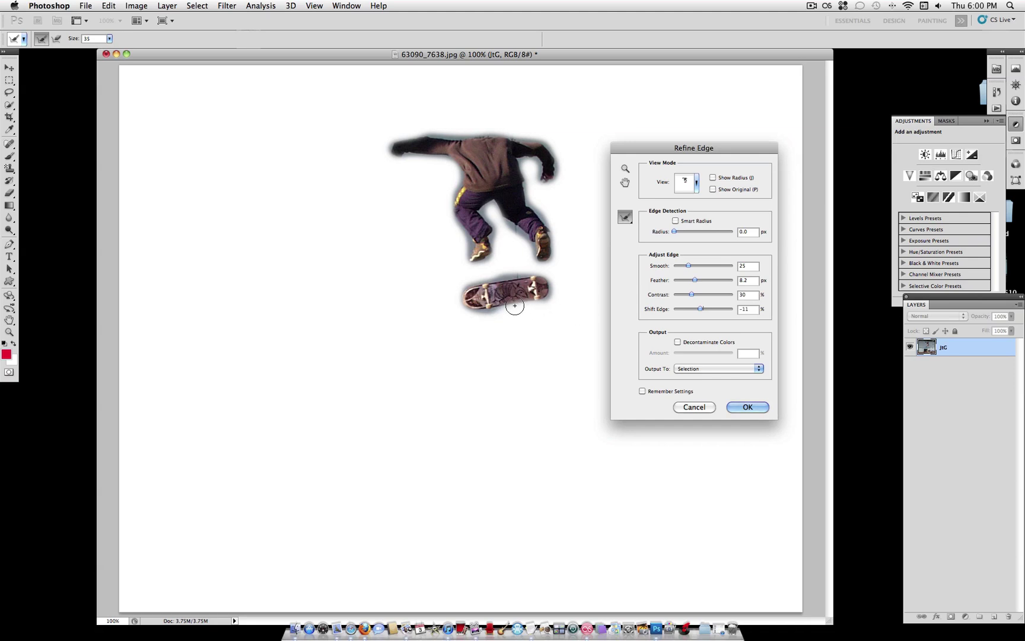
click(624, 217)
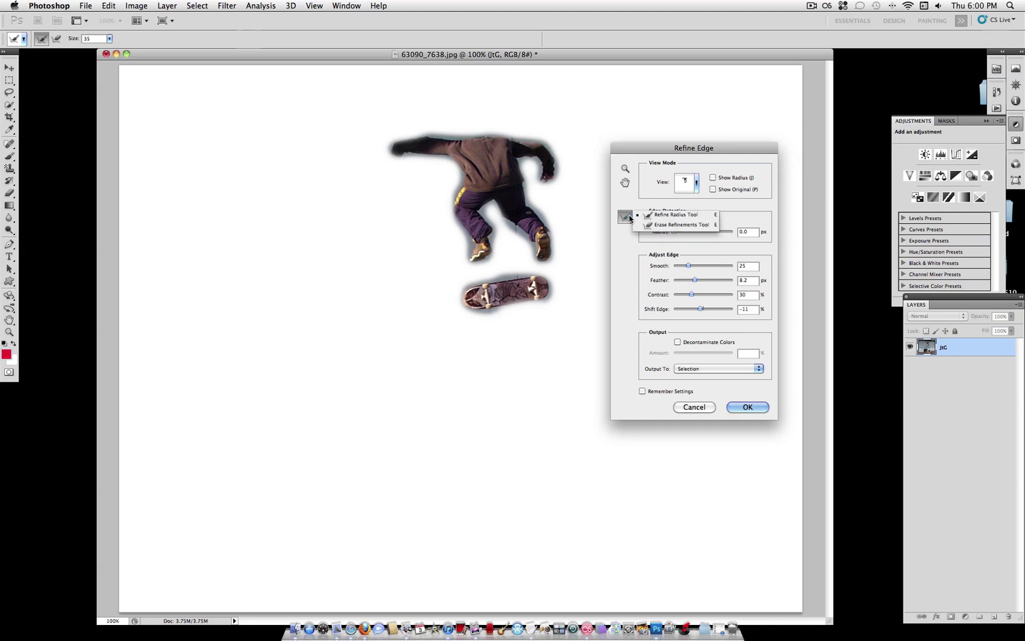
click(647, 218)
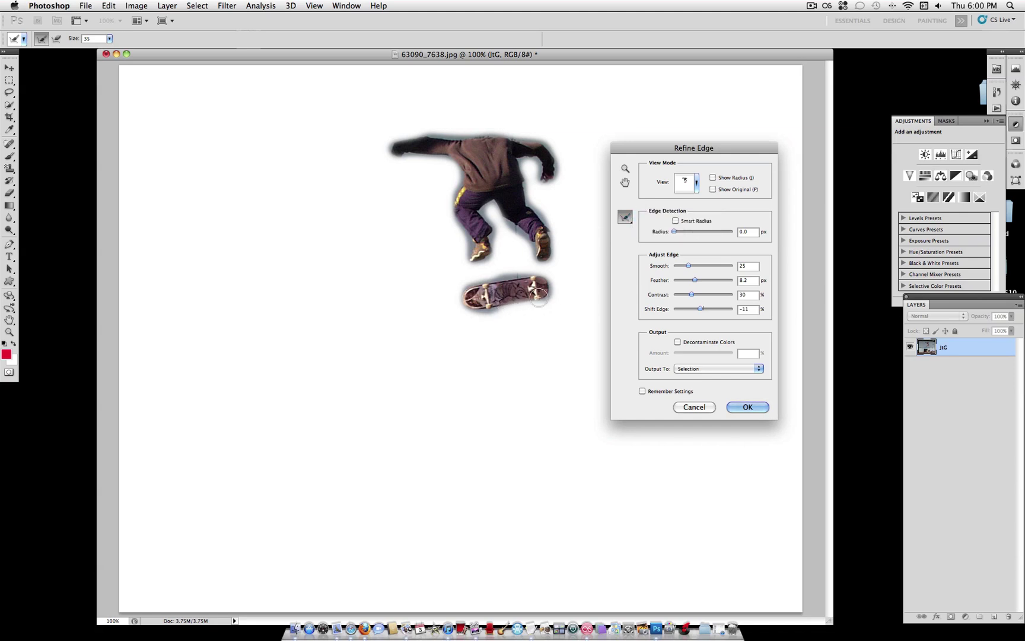
mouse_move(506, 316)
mouse_down()
mouse_move(482, 317)
mouse_move(541, 302)
mouse_move(556, 288)
mouse_move(550, 274)
mouse_move(462, 283)
mouse_up()
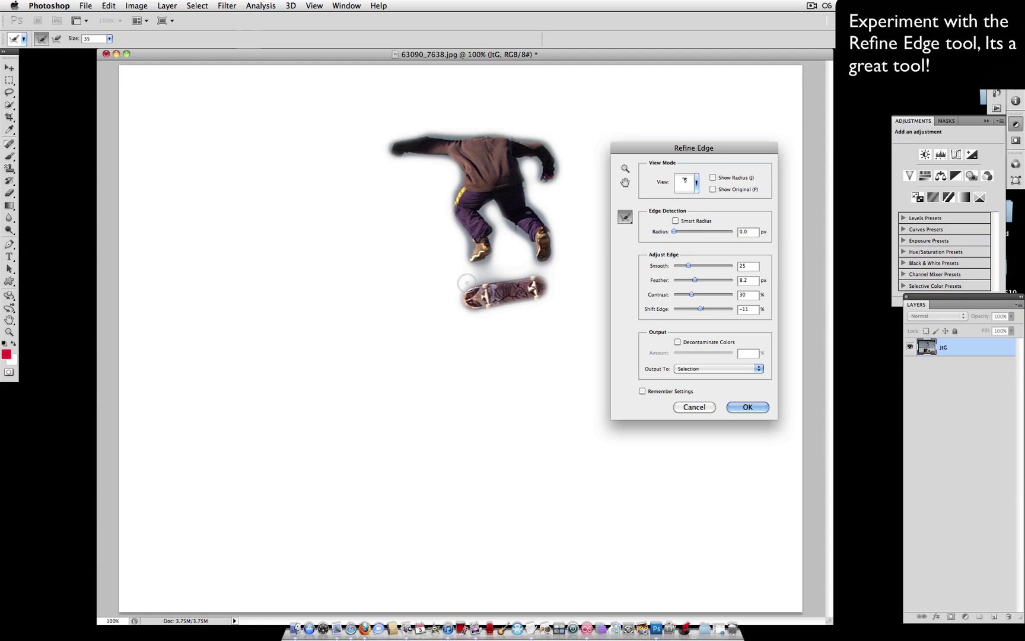
mouse_move(468, 238)
mouse_down()
mouse_move(453, 246)
mouse_move(458, 261)
mouse_up()
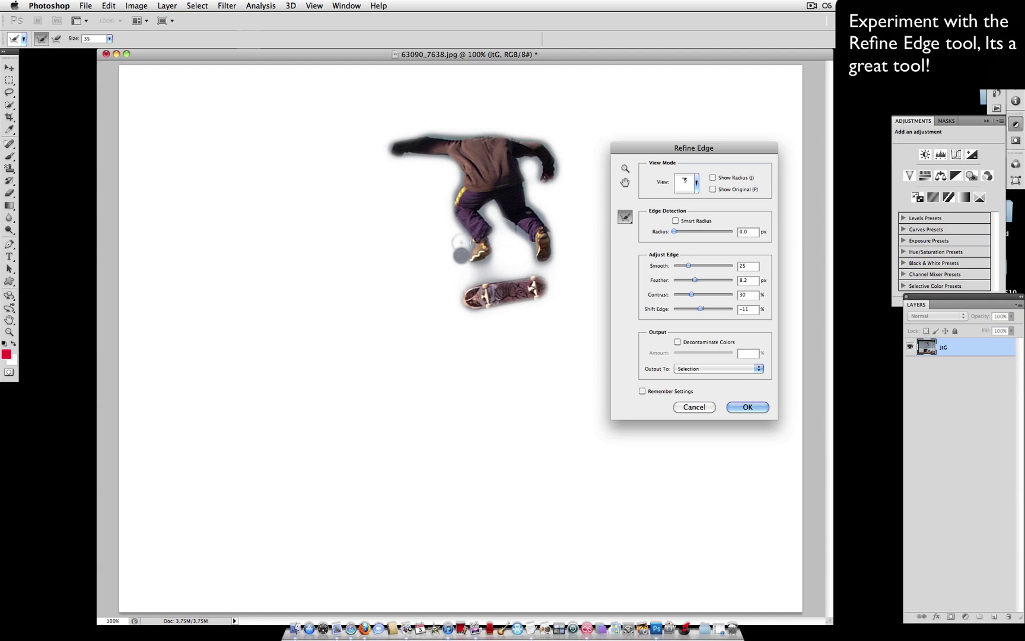
mouse_move(464, 146)
mouse_down()
mouse_move(462, 128)
mouse_move(435, 129)
mouse_up()
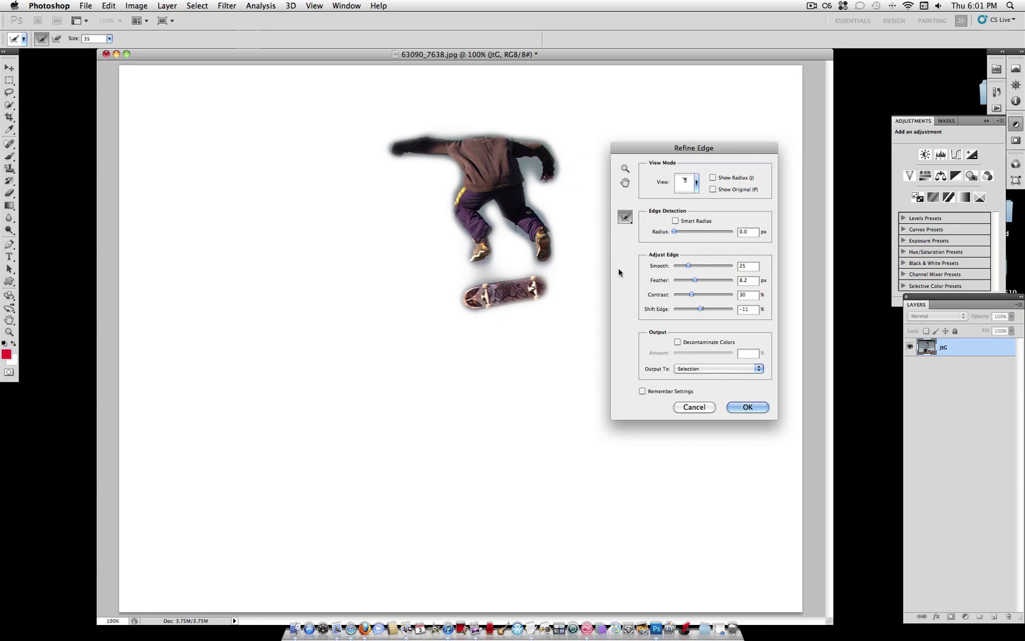
click(757, 408)
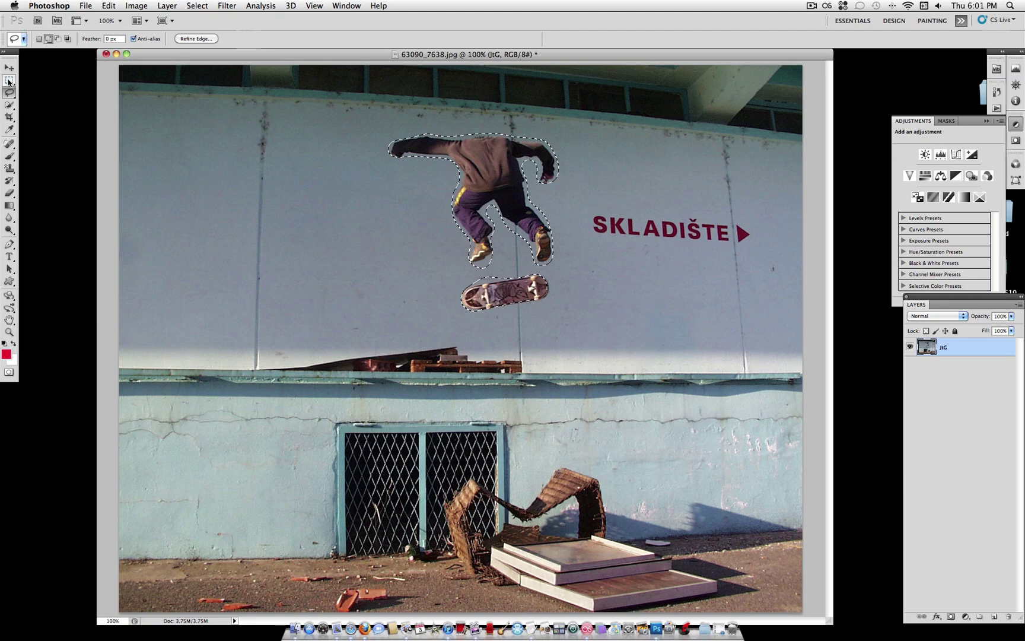
Copy the selected skater to Layer 1 via Layer via Copy and duplicate it with Cmd+J
key(m)
right_click(430, 145)
click(468, 224)
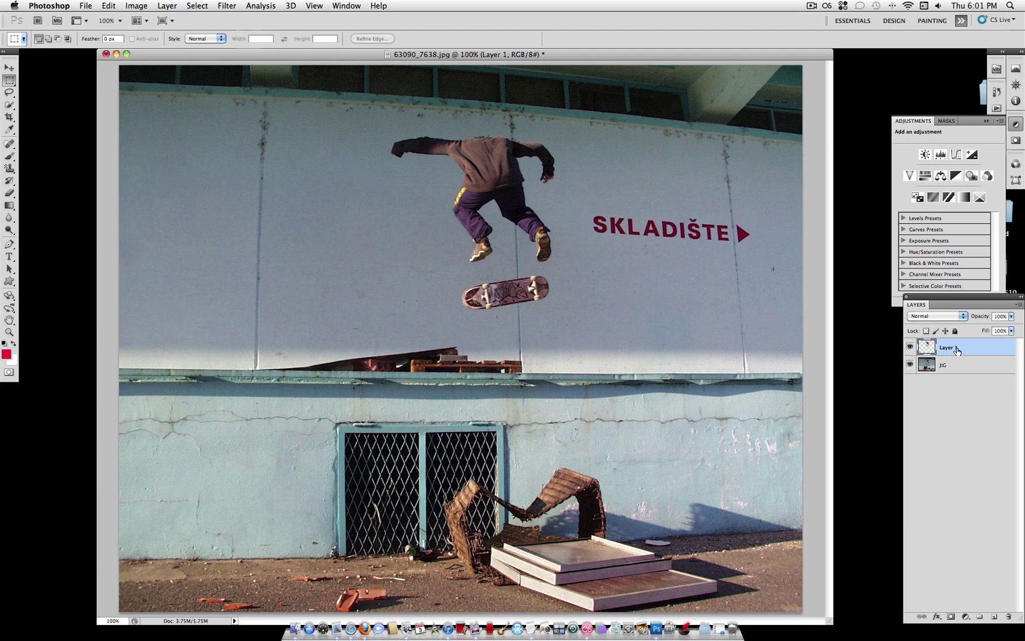
key(super+j)
key(super+j)
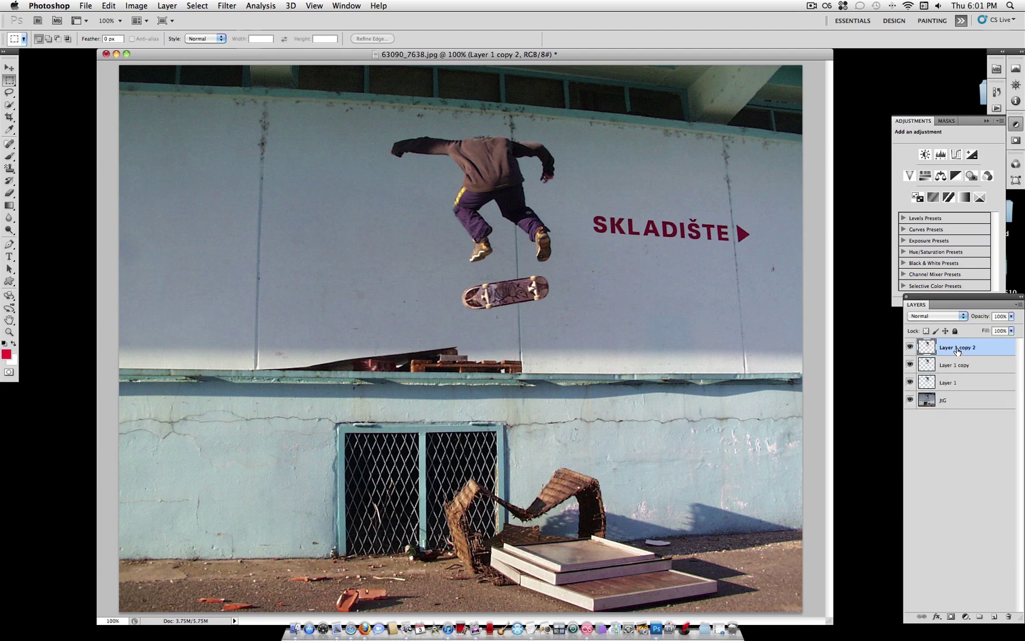
key(super+j)
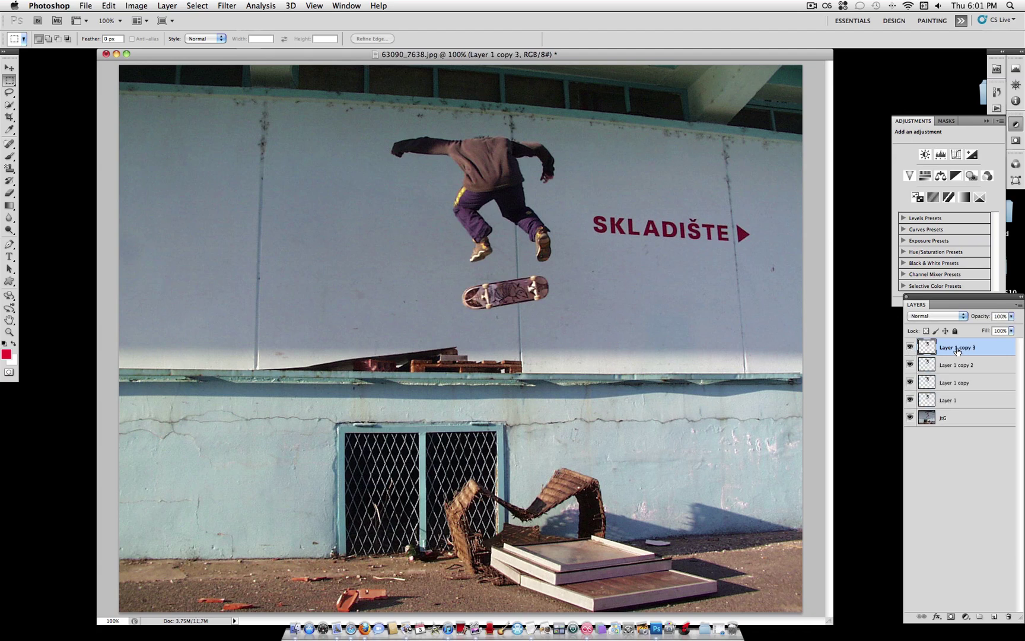
Hide Layer 1 copy 3, copy 2 and copy, leaving Layer 1 active
click(911, 349)
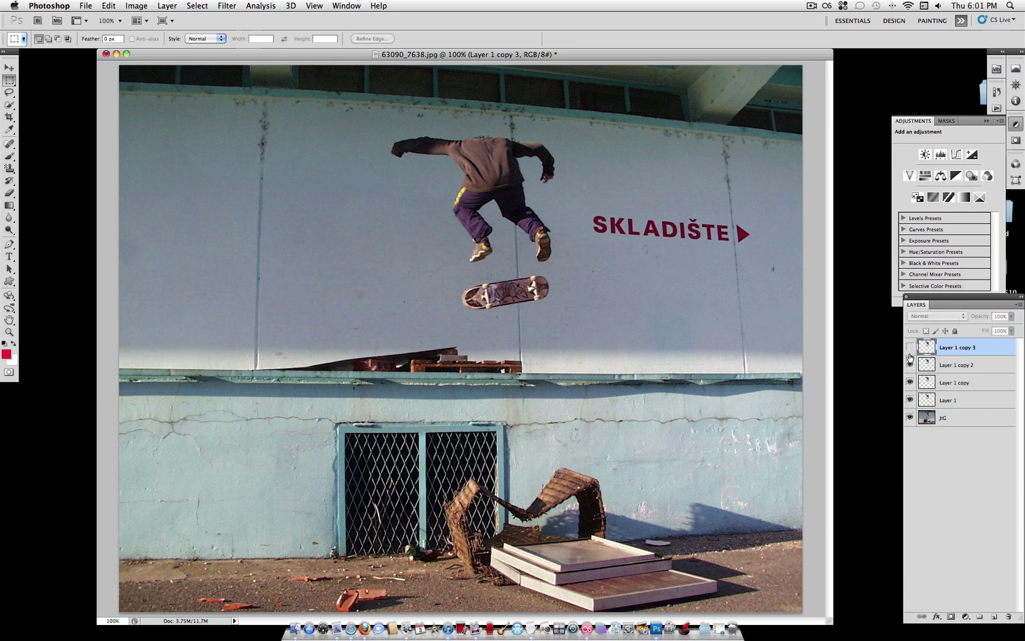
click(911, 348)
click(911, 348)
click(911, 365)
click(911, 382)
click(948, 400)
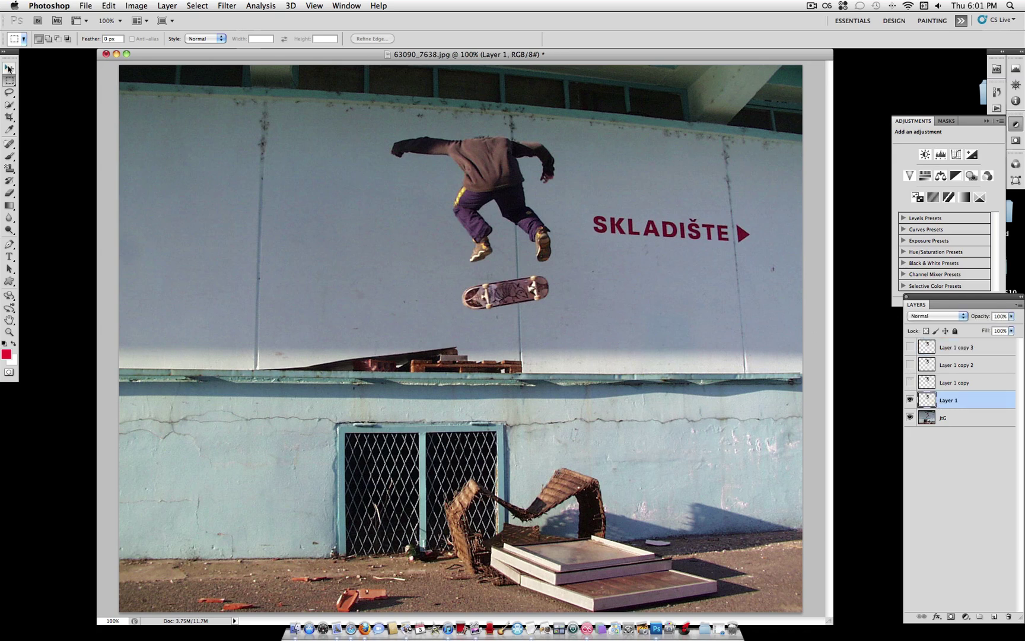
click(9, 67)
Drag Layer 1's skater left and down, and make Layer 1 copy 3 visible again
drag(474, 188, 435, 210)
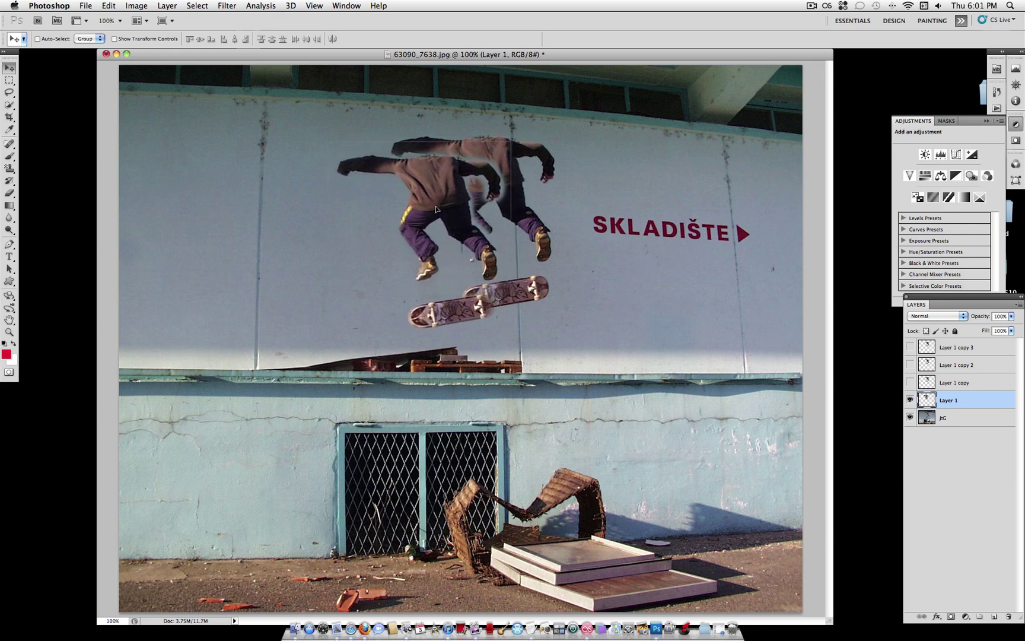
click(910, 348)
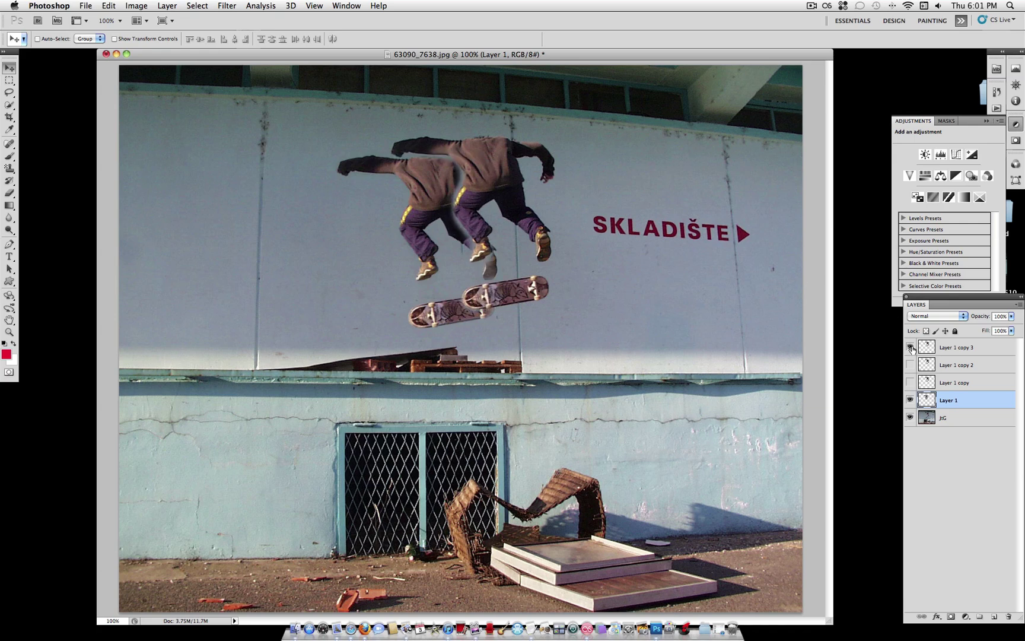
click(953, 348)
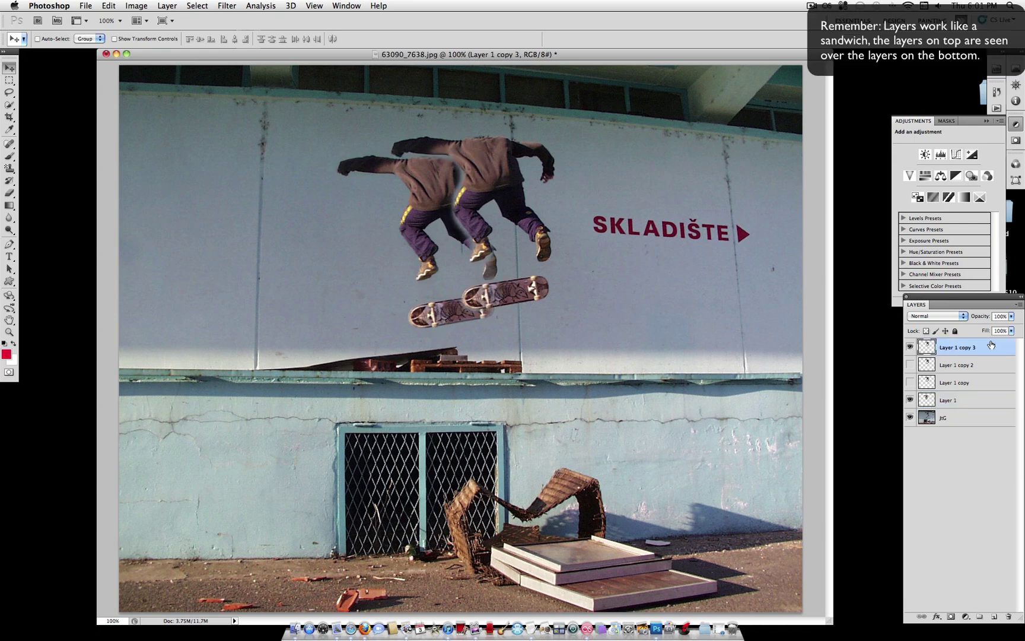
click(1012, 317)
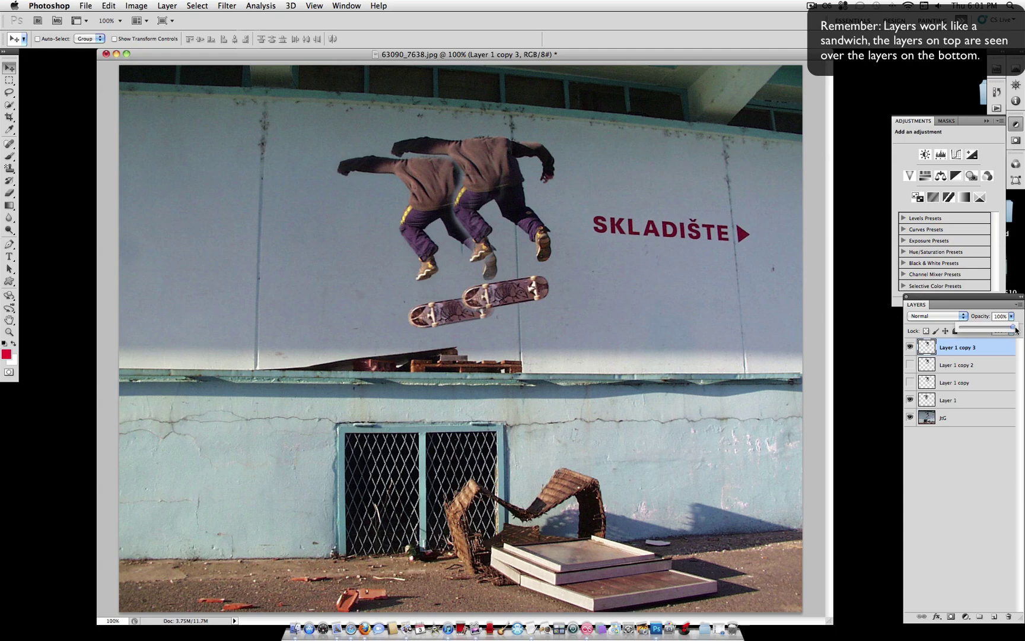
click(950, 401)
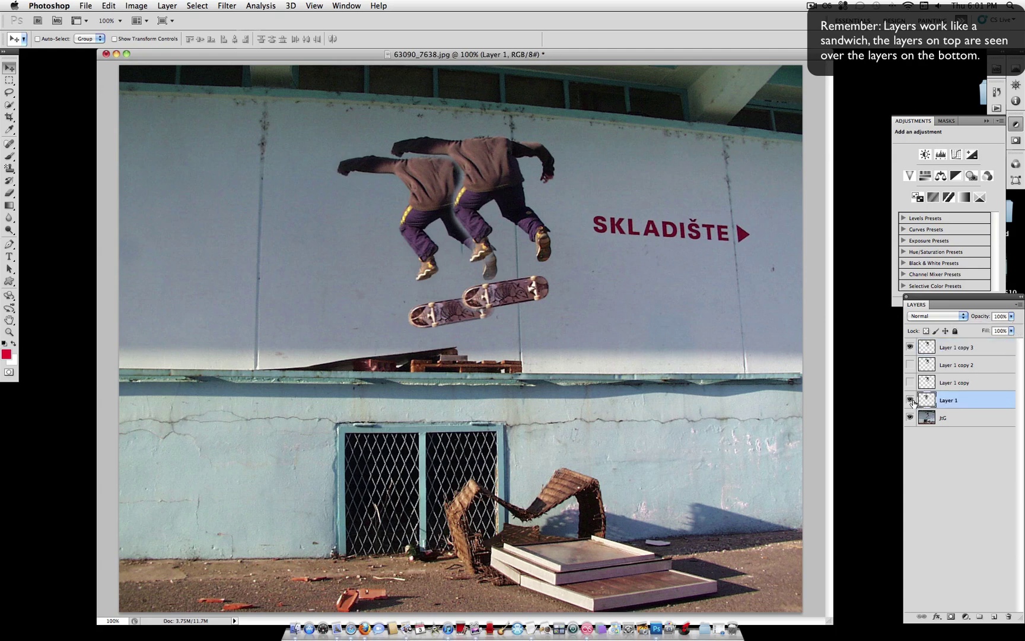
click(8, 196)
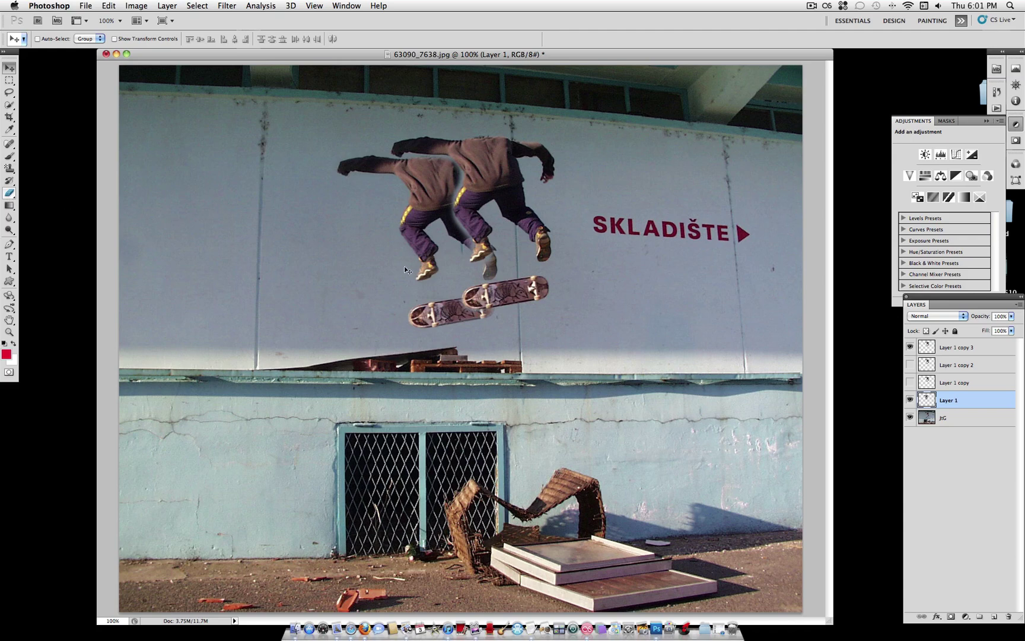
click(940, 316)
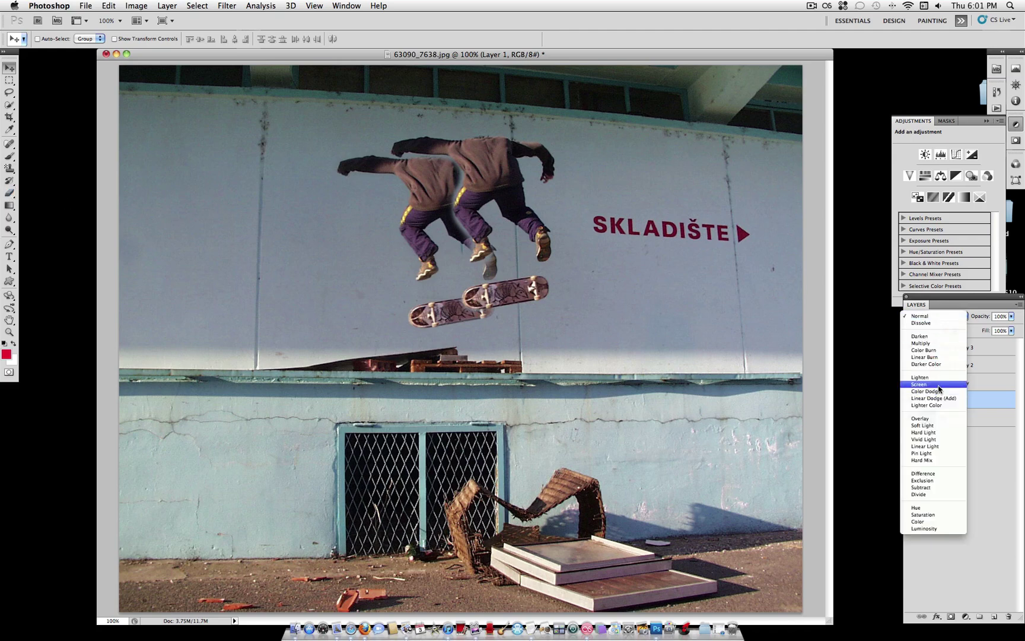
Set Layer 1 to Soft Light blend mode at 72% opacity
click(940, 389)
click(942, 317)
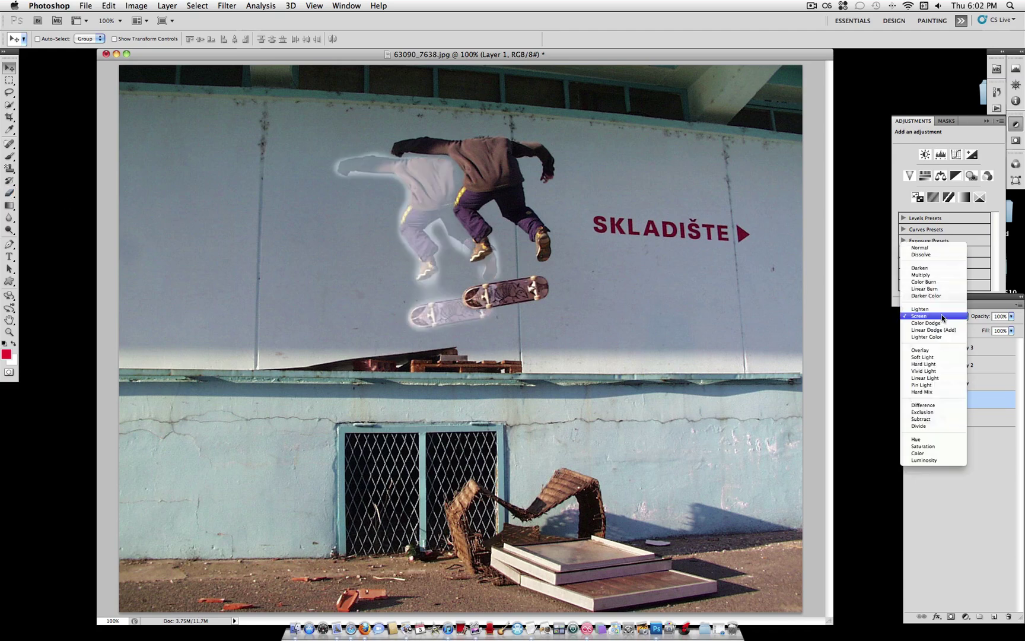
click(942, 358)
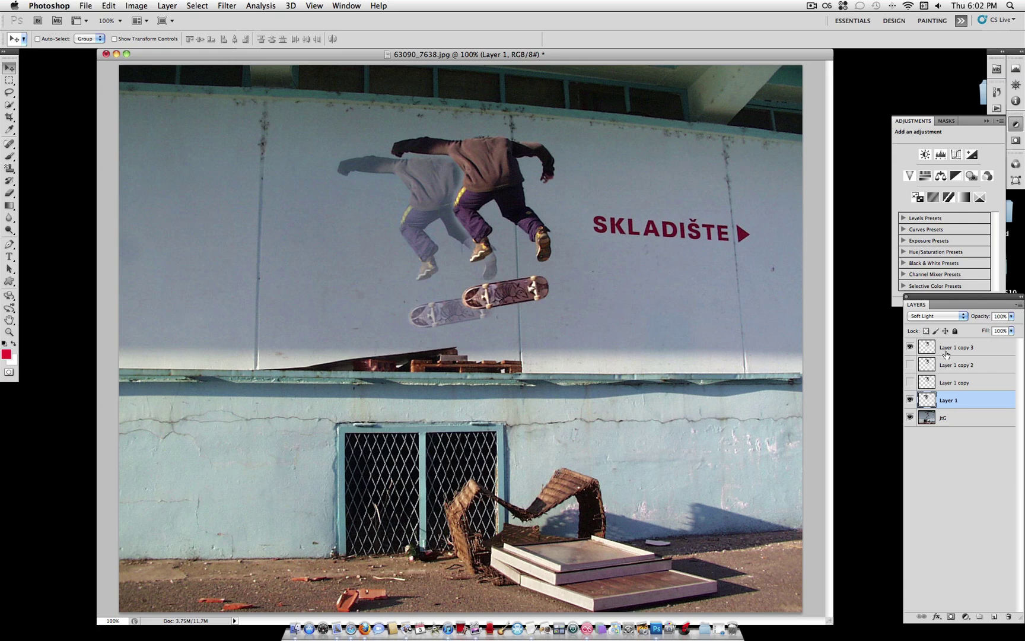
click(1012, 316)
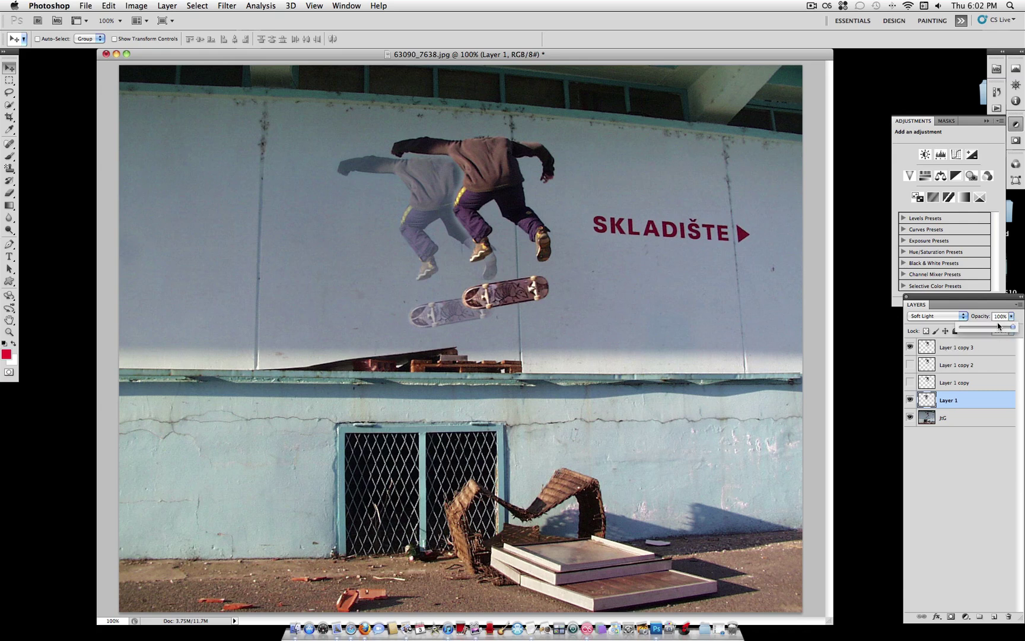
drag(999, 330, 1000, 331)
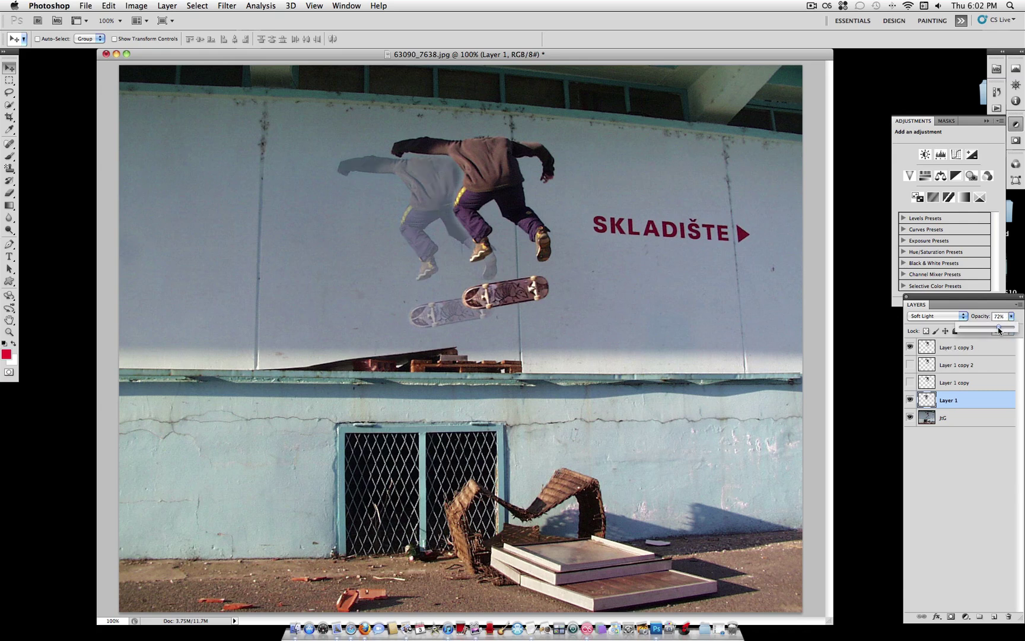
click(990, 346)
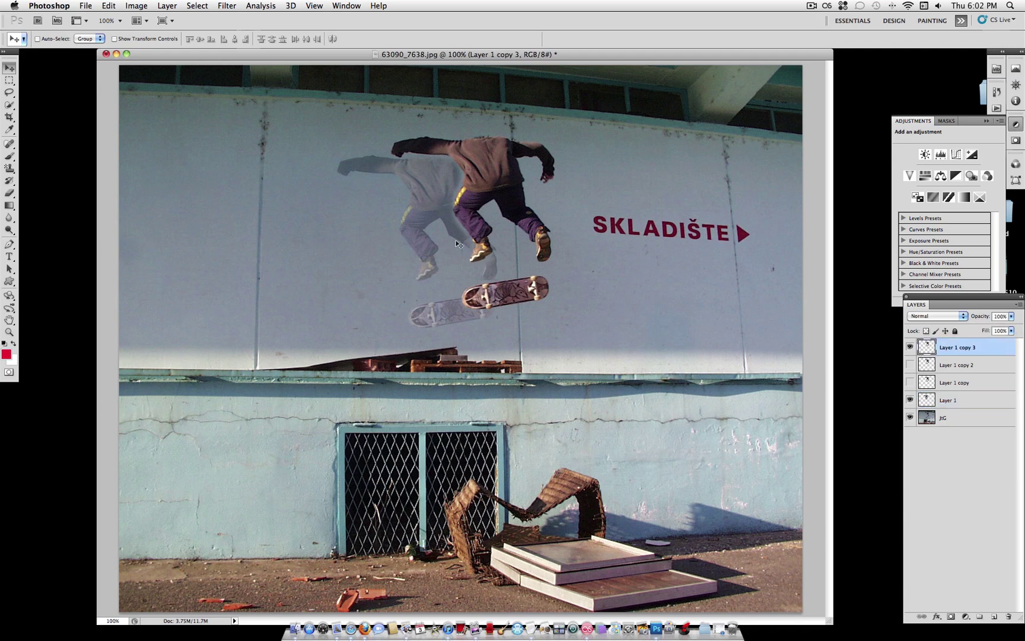
Erase Layer 1 copy 3 over the ghost's legs, then hide Layer 1 to compare
click(10, 193)
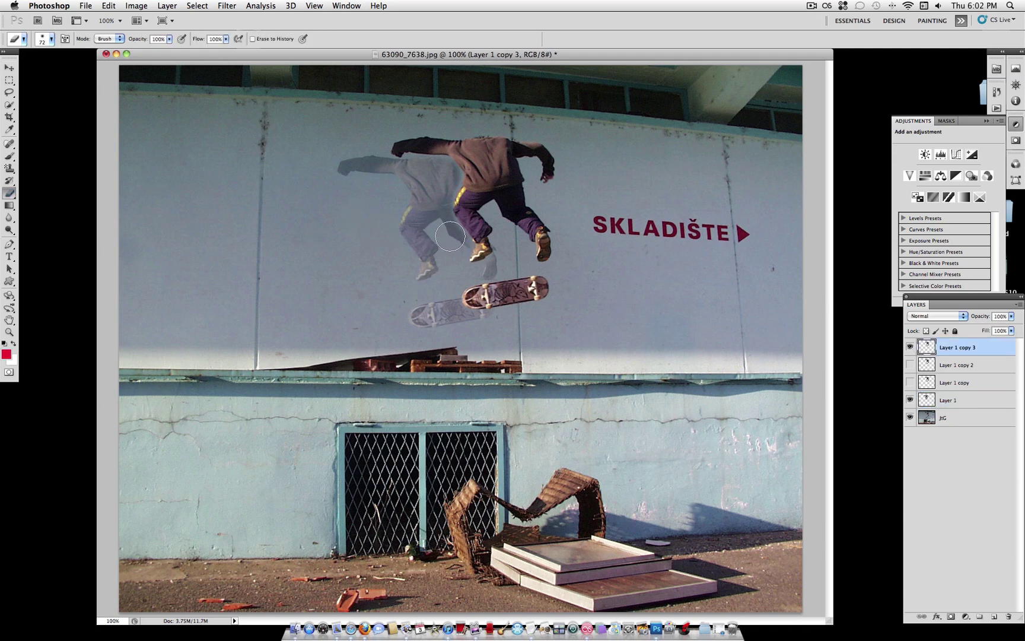
mouse_move(450, 236)
mouse_down()
mouse_move(445, 228)
mouse_move(462, 249)
mouse_move(442, 208)
mouse_move(449, 175)
mouse_move(433, 169)
mouse_move(435, 178)
mouse_up()
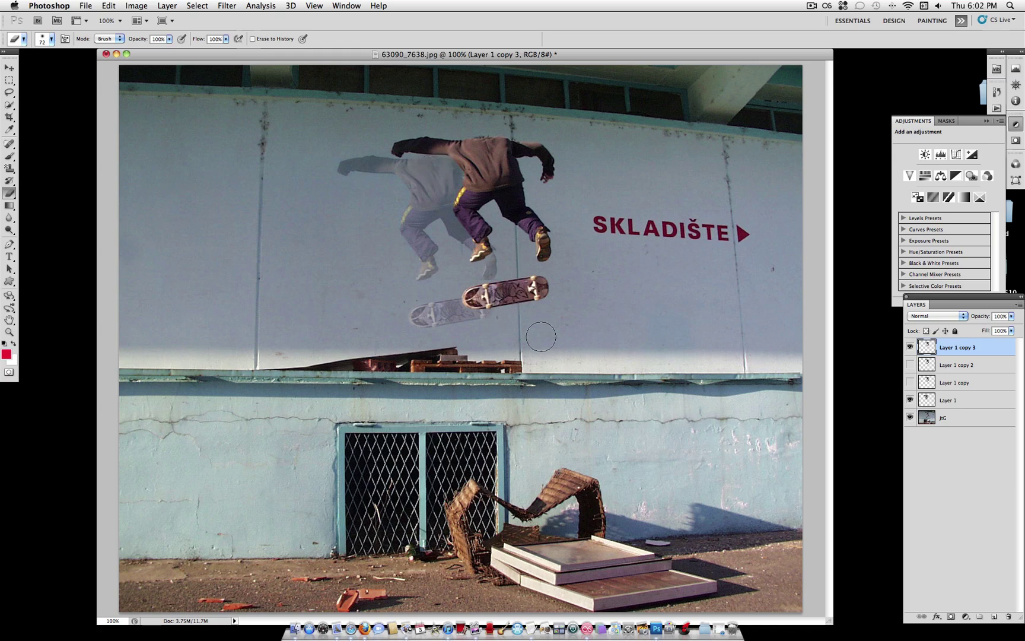
click(939, 401)
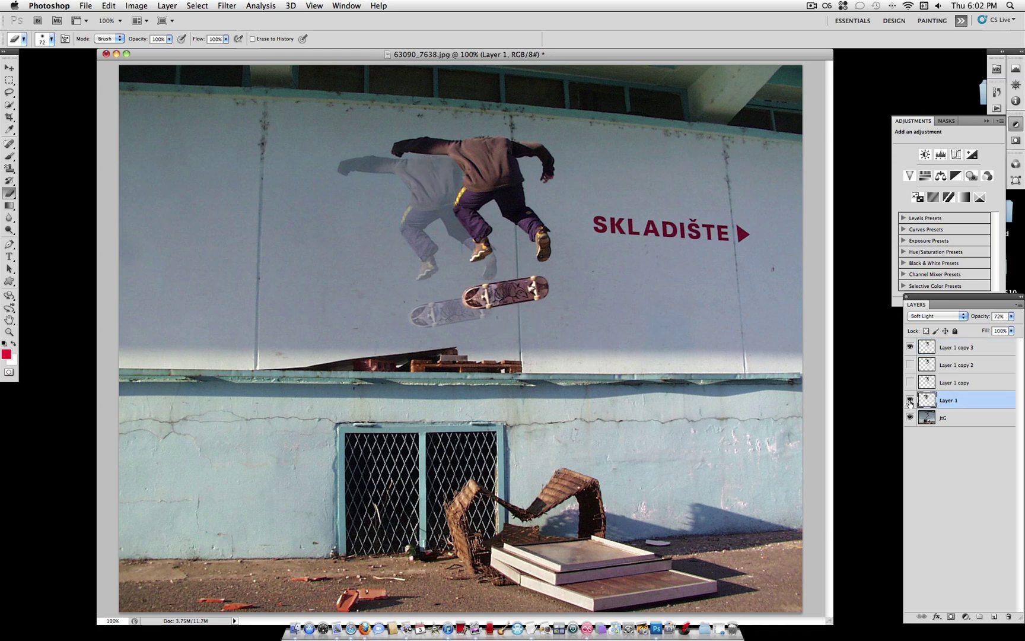
click(911, 401)
Show Layer 1 again and apply Motion Blur with Angle 13° and Distance 10 pixels
click(910, 401)
click(226, 4)
mouse_move(245, 119)
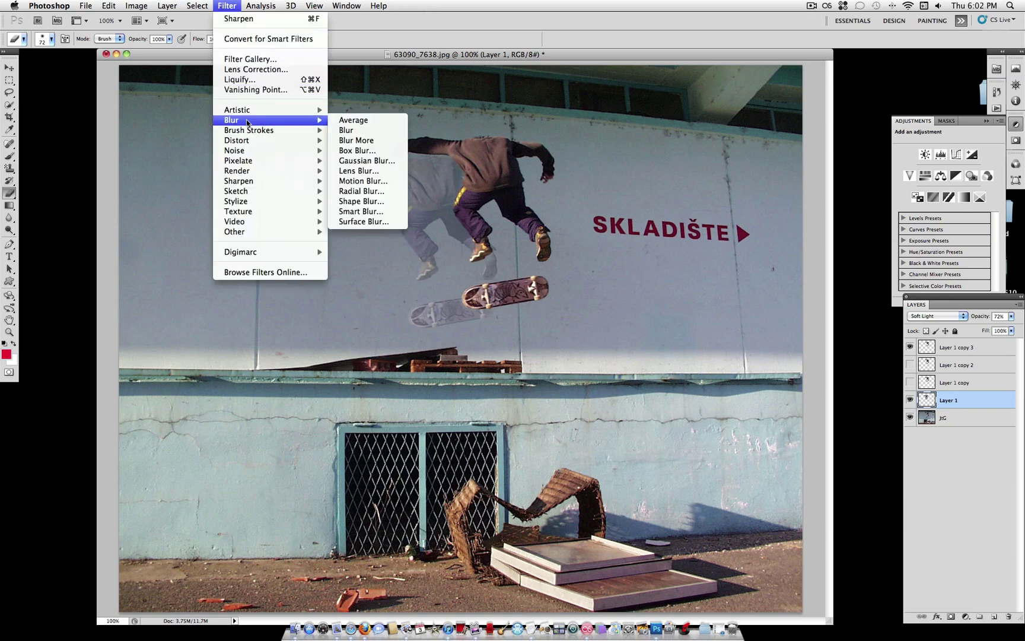
click(384, 181)
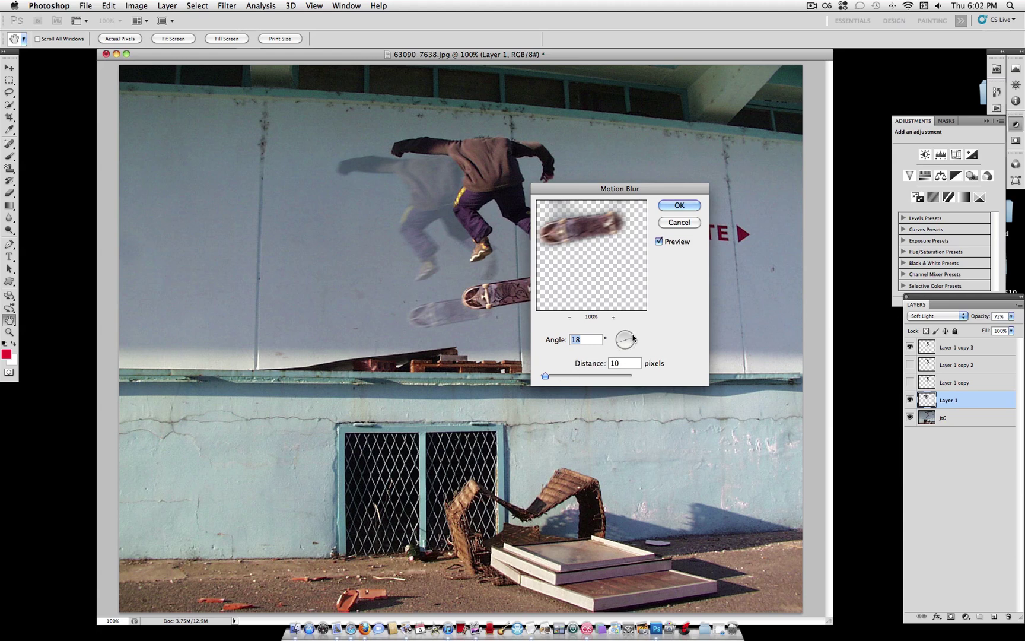
click(569, 318)
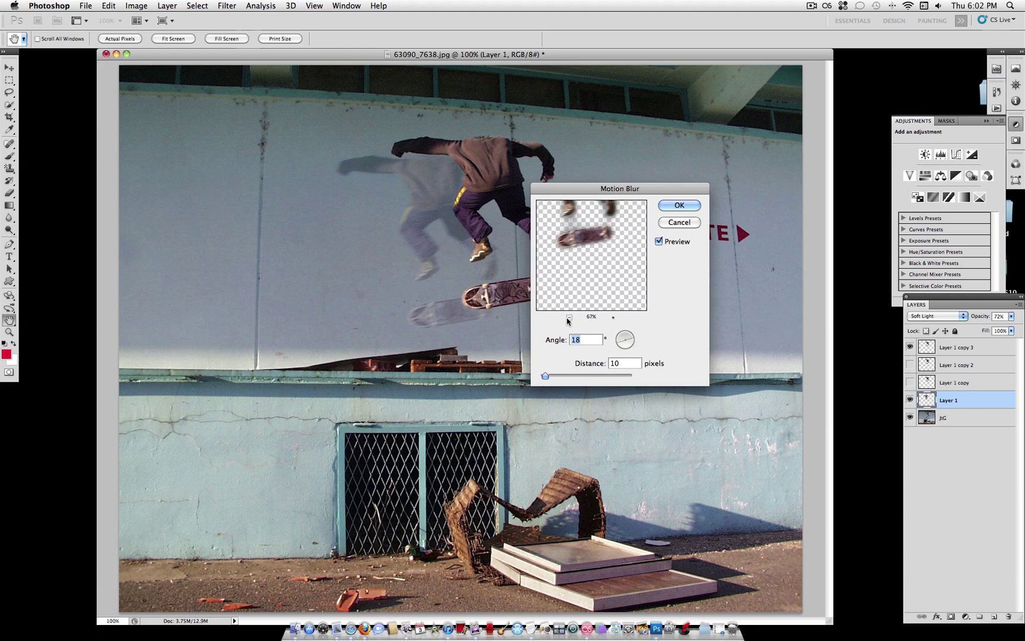
click(568, 318)
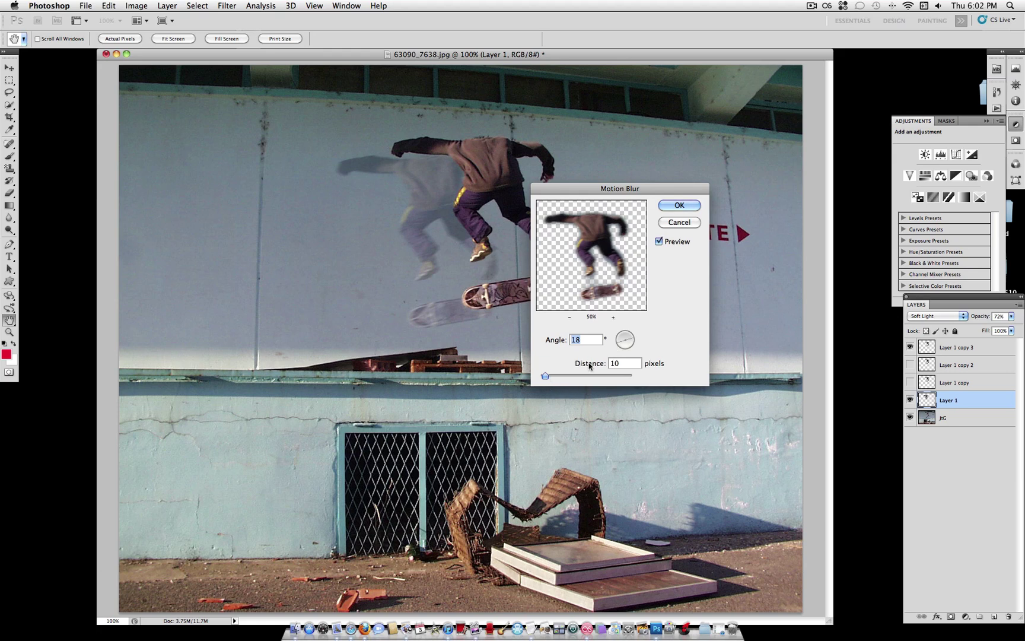
click(619, 348)
click(618, 346)
click(619, 346)
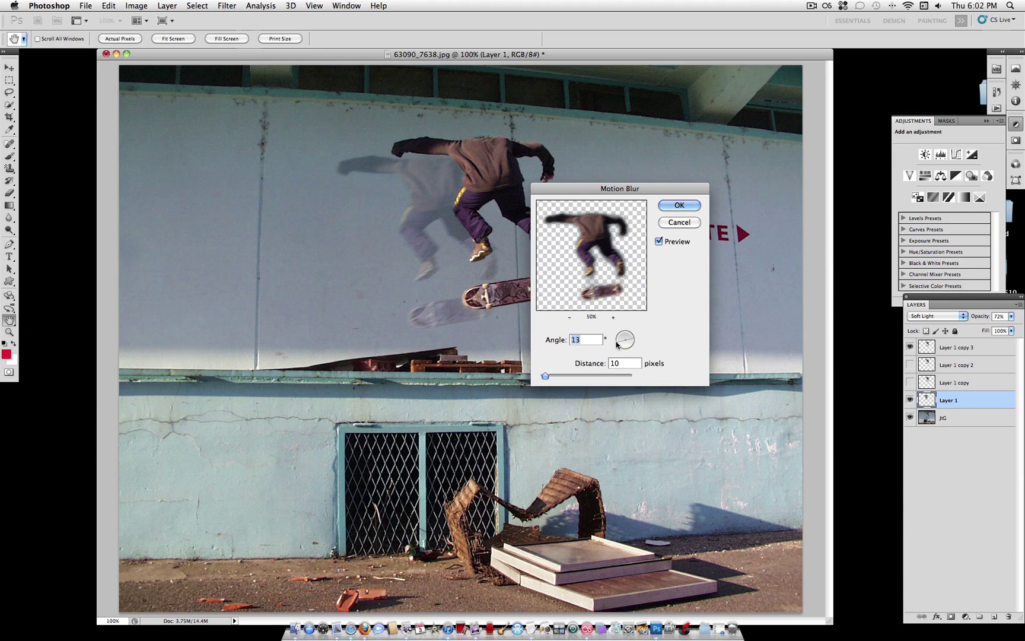
click(676, 206)
Select Layer 1's opacity value so an exact figure can be entered
key(e)
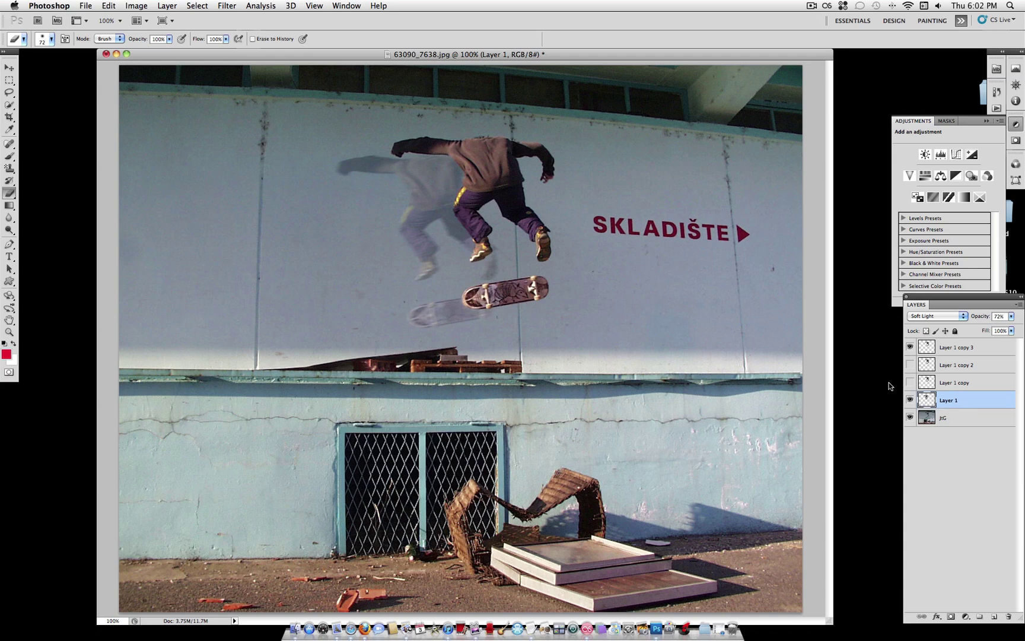
click(1012, 317)
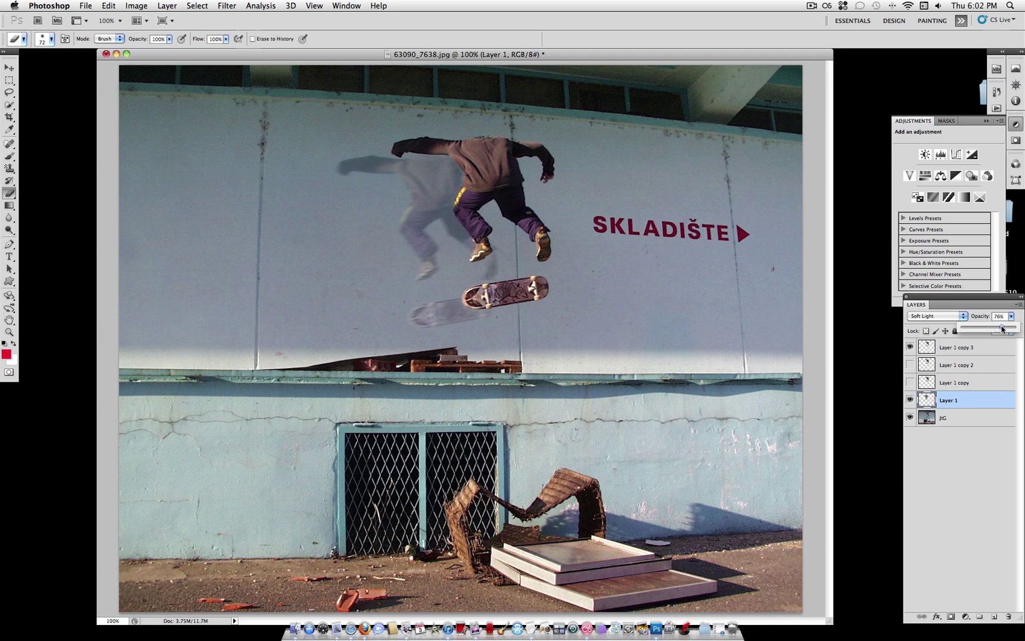
click(1001, 316)
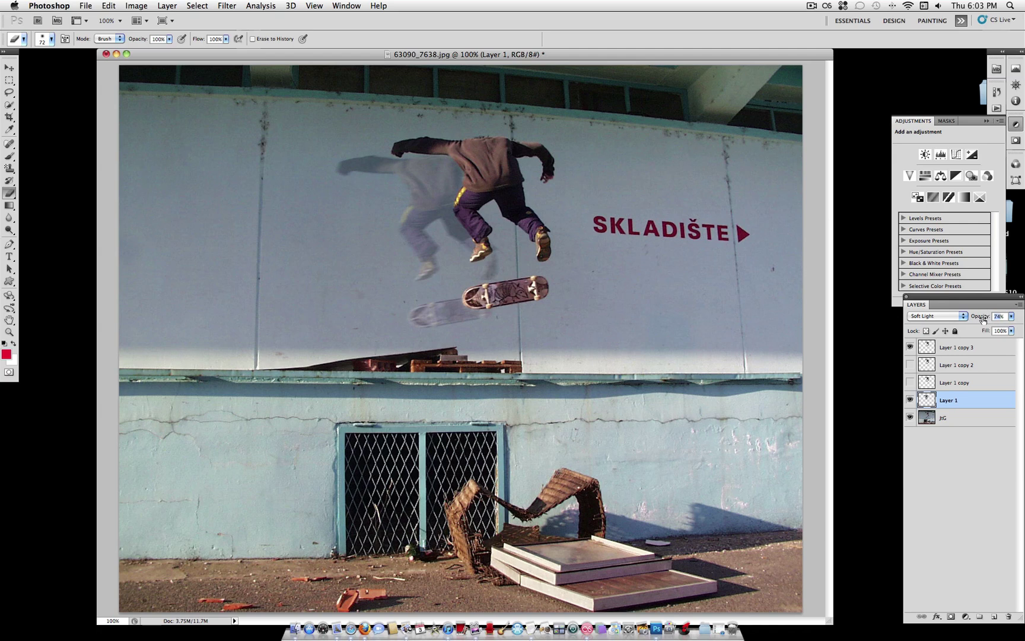
Set Layer 1 to 75% opacity, then show Layer 1 copy, move it below Layer 1, and shift it left
text(75)
click(910, 383)
click(927, 385)
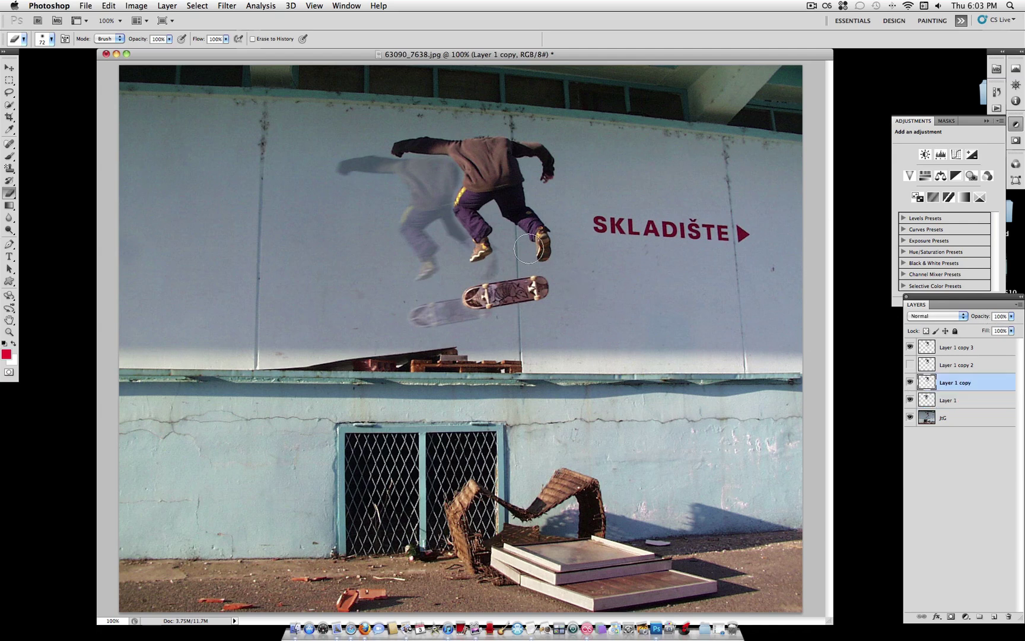
drag(944, 386, 946, 409)
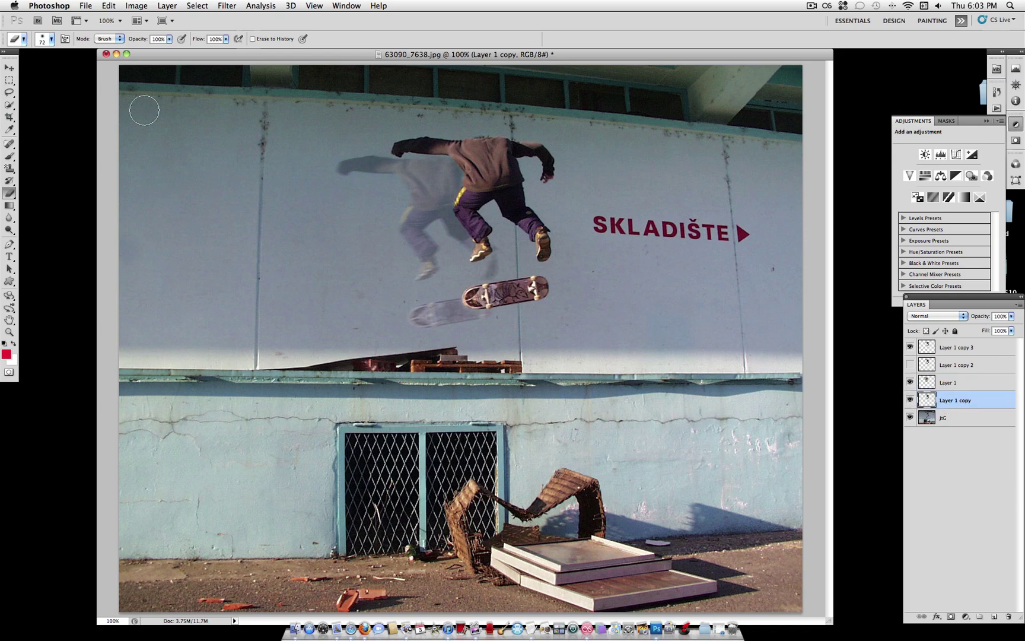
click(9, 67)
drag(391, 238, 303, 280)
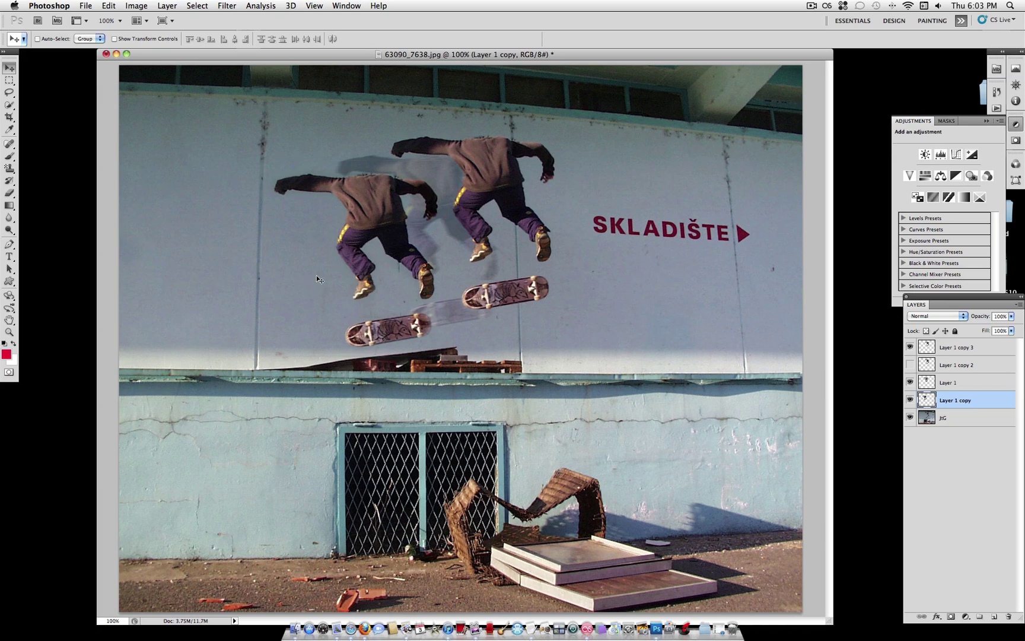
Give Layer 1 copy 25% opacity and Soft Light blending, nudging it slightly left
click(1011, 318)
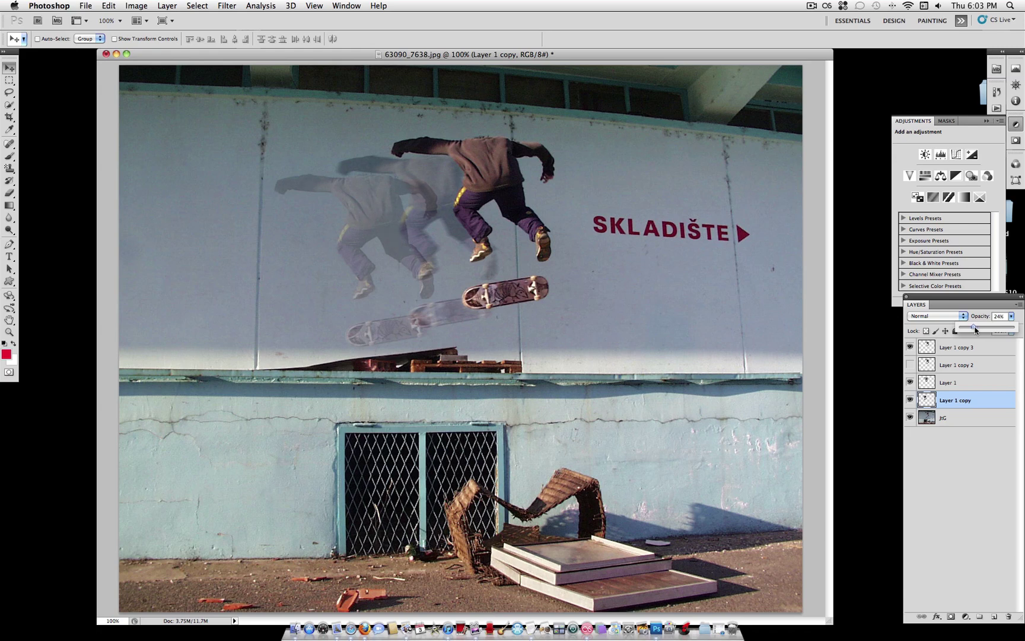
click(999, 316)
click(936, 316)
click(941, 425)
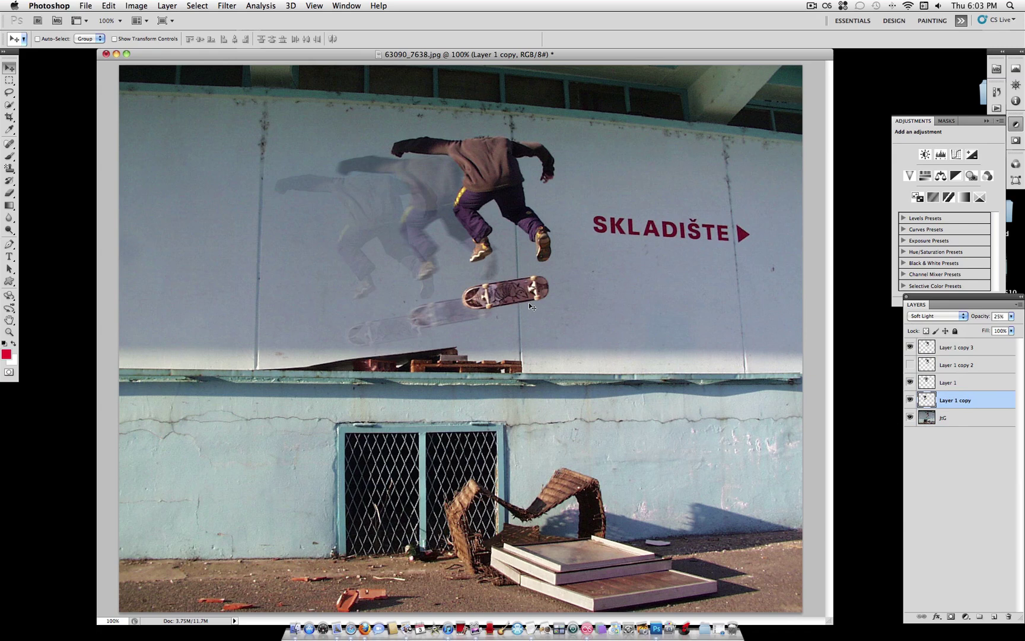
drag(388, 246, 384, 246)
Erase over the second ghost's torso and hips, then shrink the eraser brush to 38 px
click(9, 193)
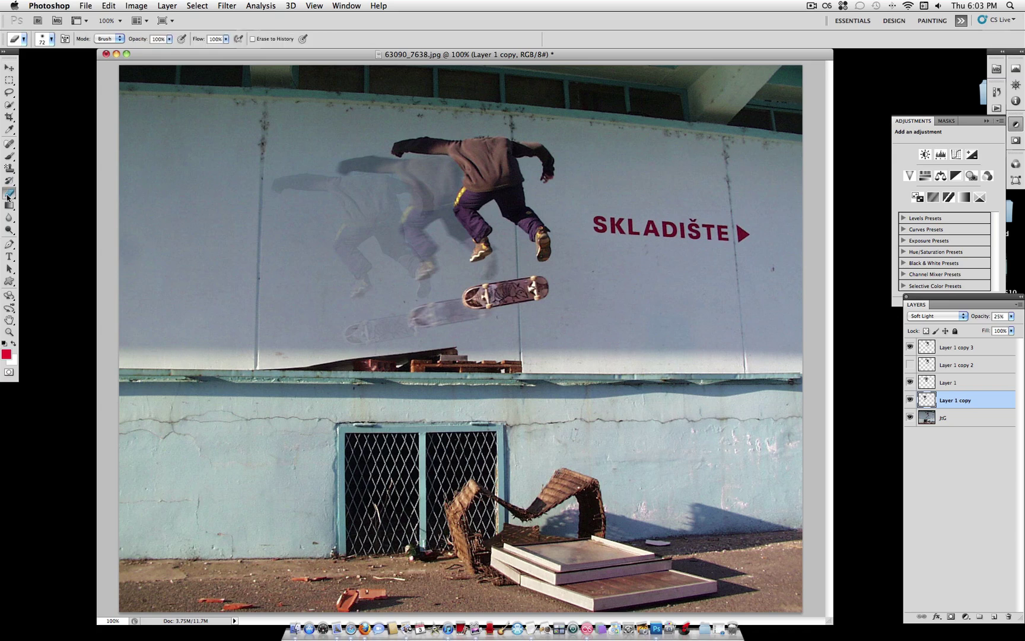
mouse_move(423, 178)
mouse_down()
mouse_move(436, 210)
mouse_move(411, 232)
mouse_move(439, 260)
mouse_up()
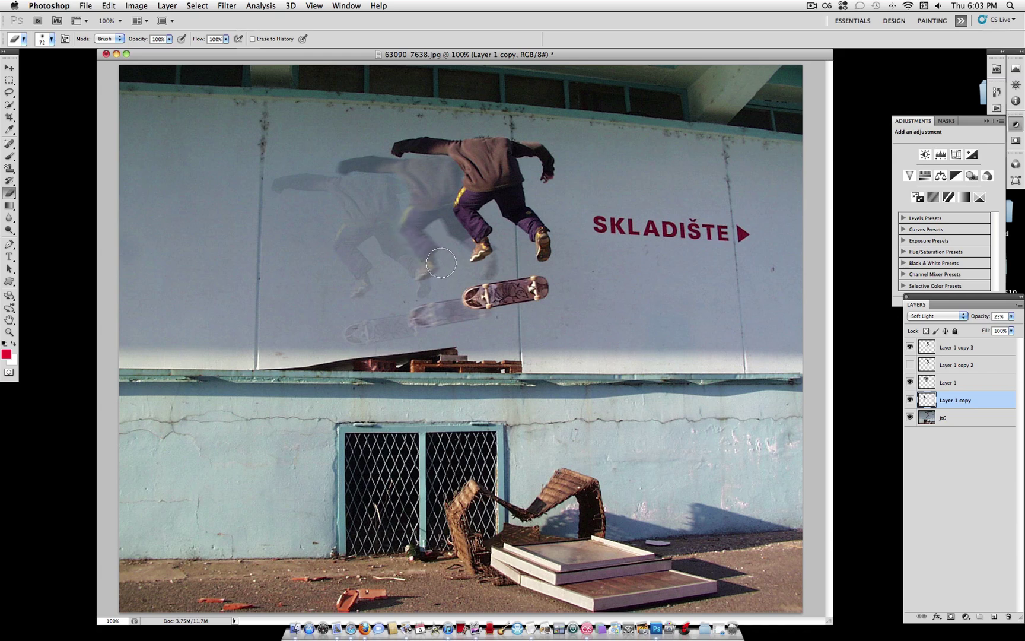
click(52, 40)
drag(49, 67, 45, 67)
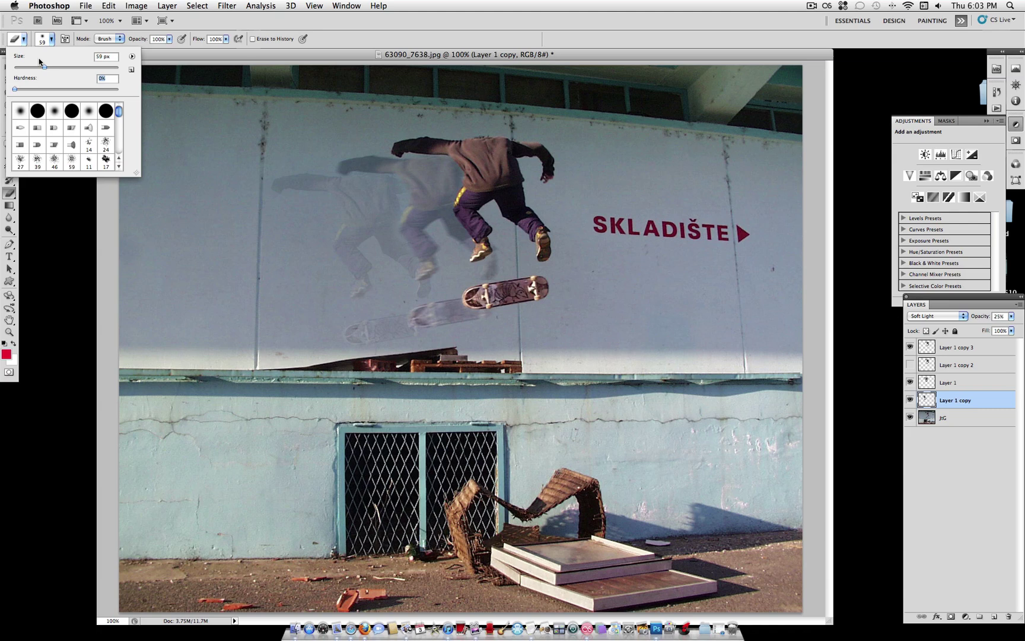
click(52, 40)
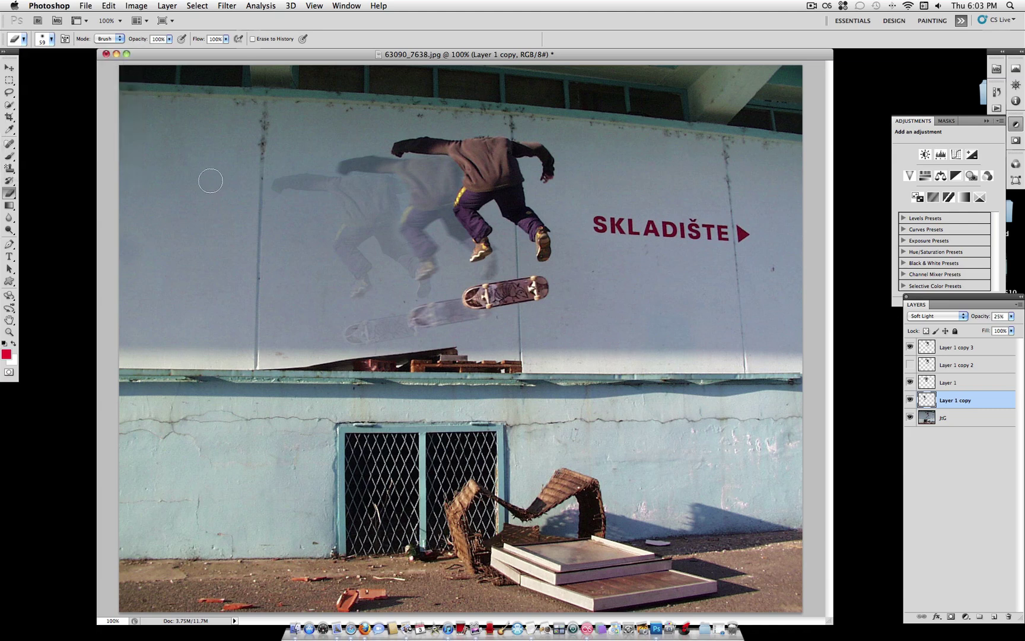
click(53, 39)
drag(40, 68, 34, 68)
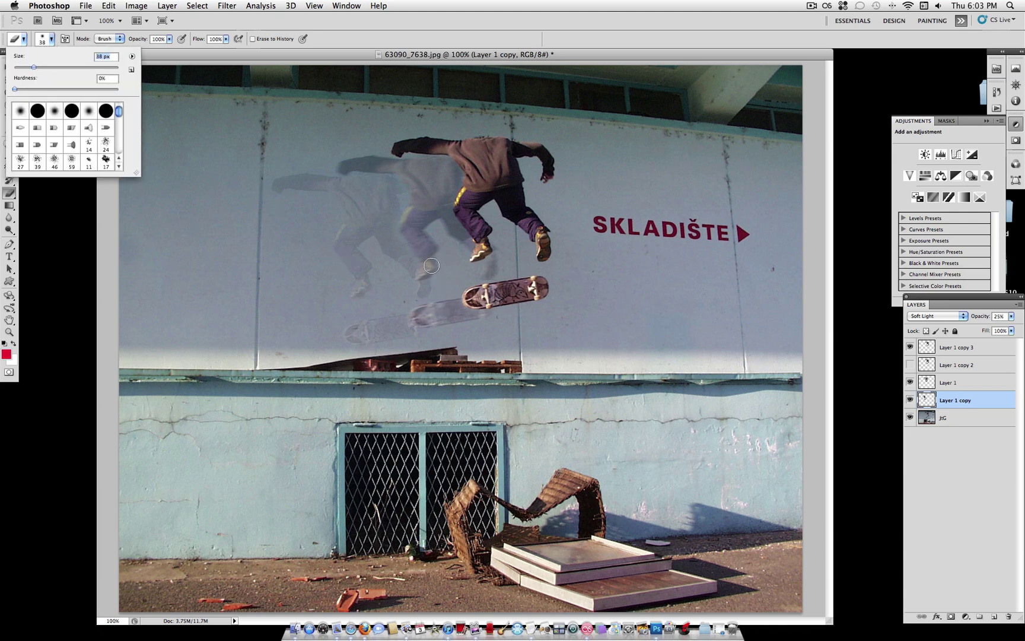
click(432, 265)
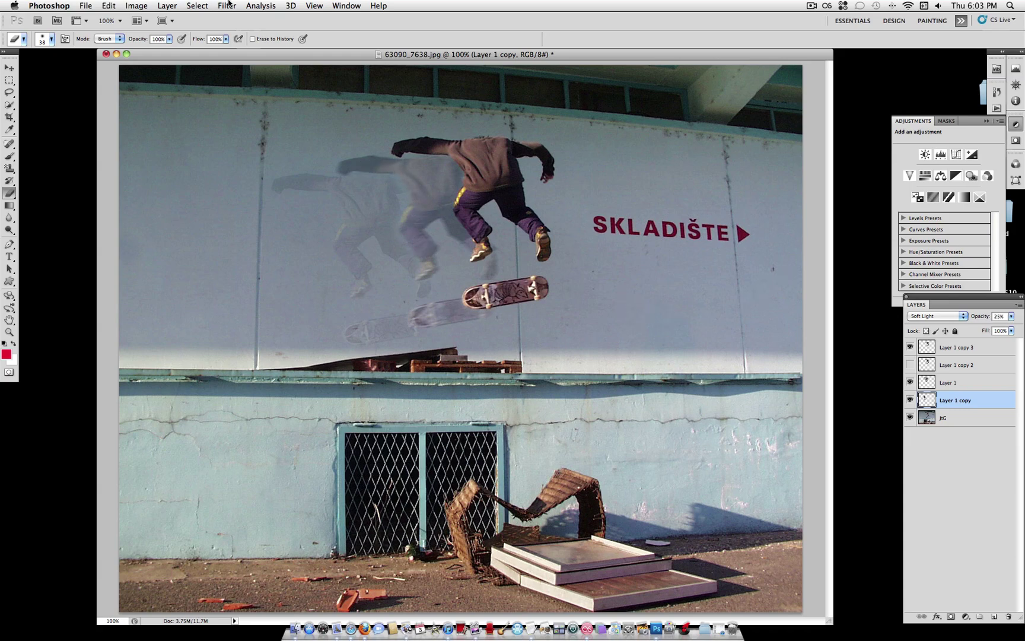
Preview an 18-pixel Motion Blur on the ghost layer, then cancel it without applying
click(228, 5)
mouse_move(279, 120)
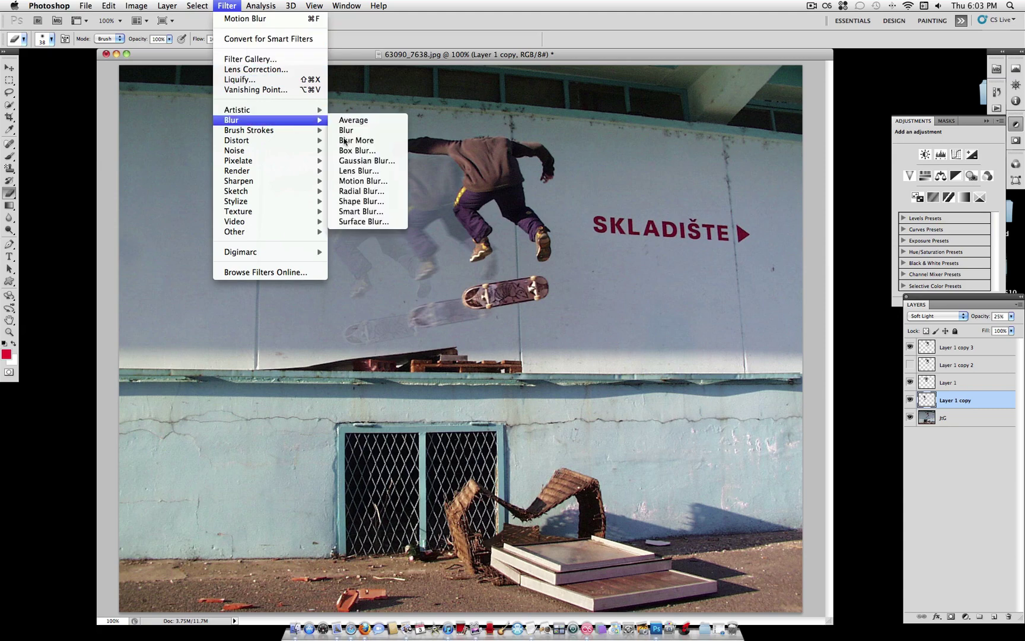
click(401, 182)
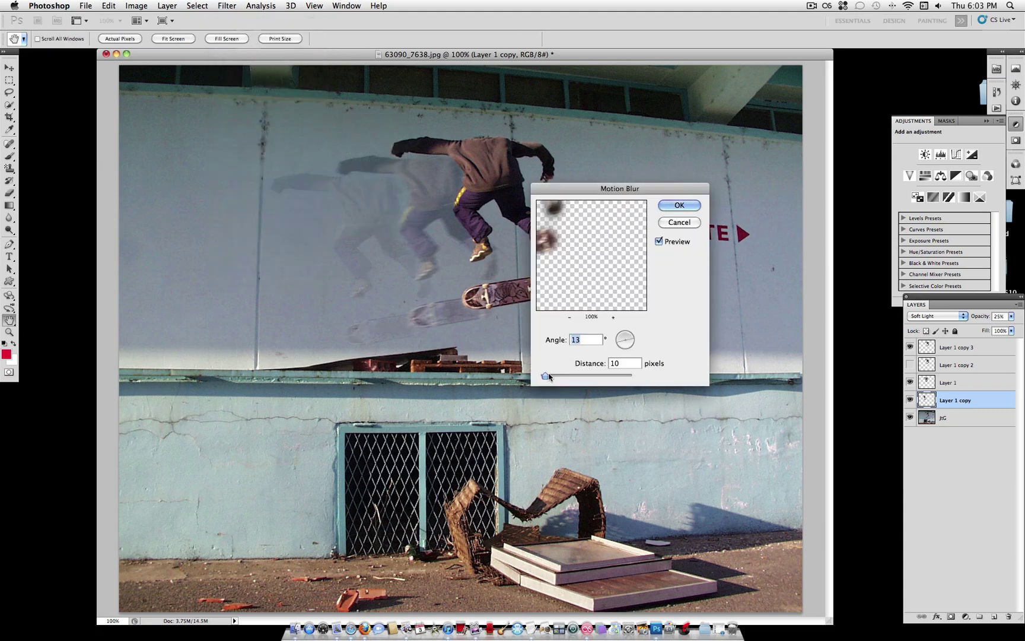
drag(549, 376, 553, 376)
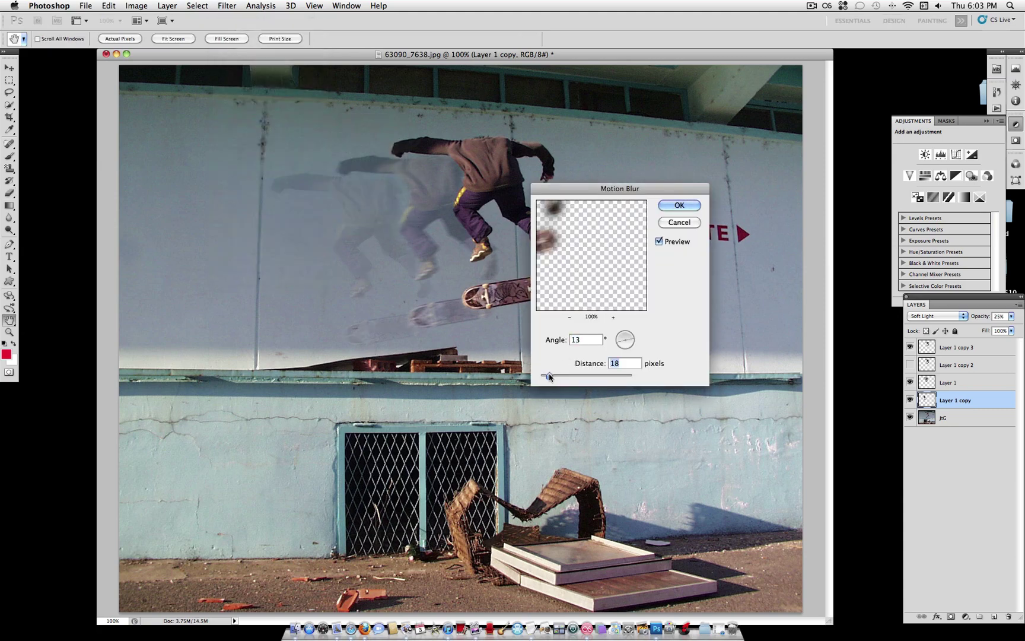
click(670, 226)
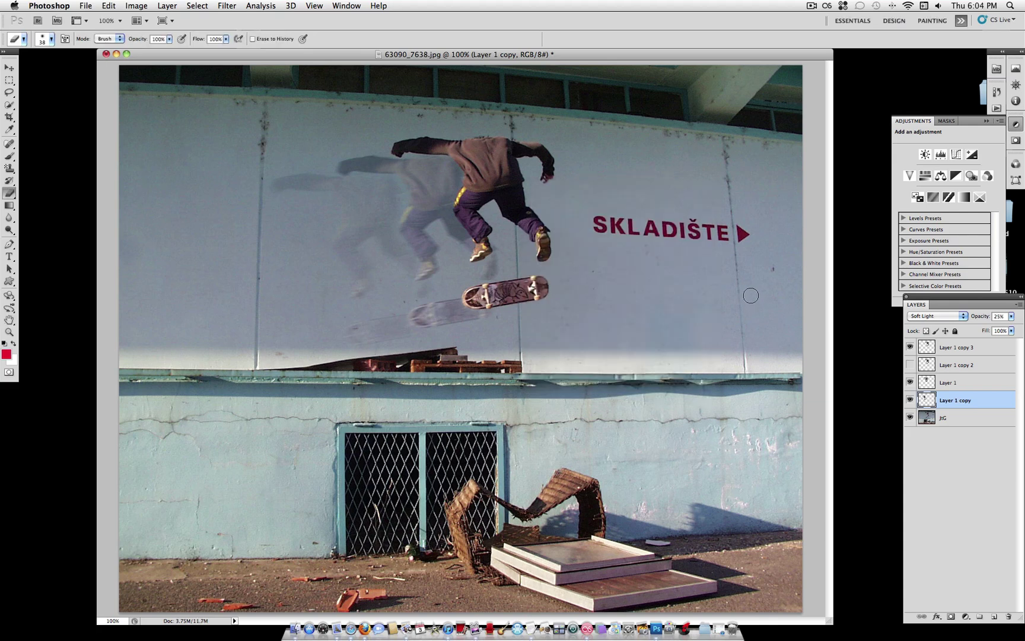
Delete the unused Layer 1 copy 2 and make Layer 1 copy 3 the active layer
click(952, 365)
click(1007, 618)
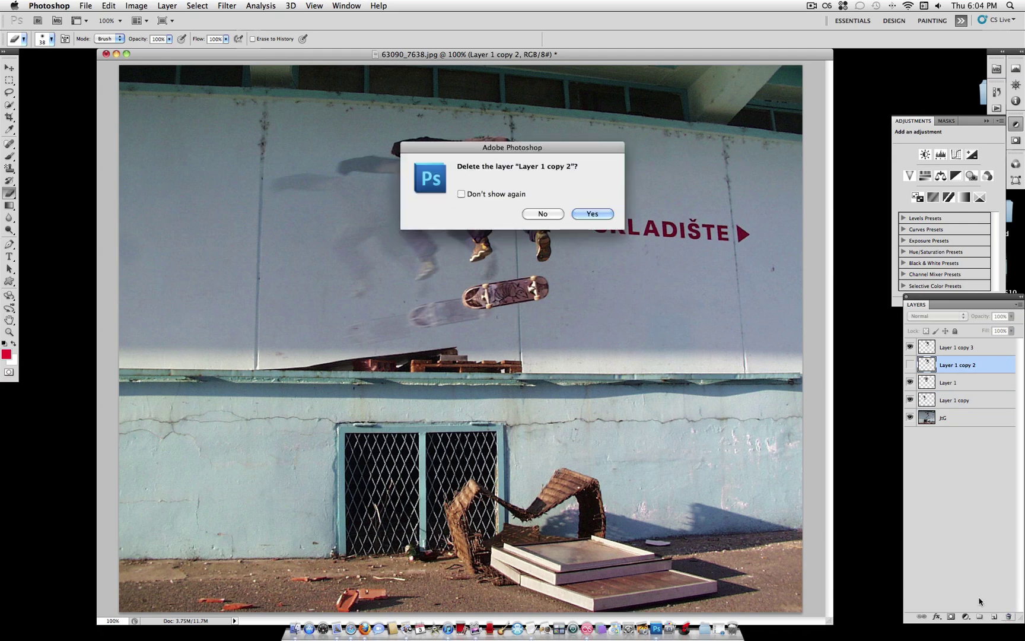
key(Return)
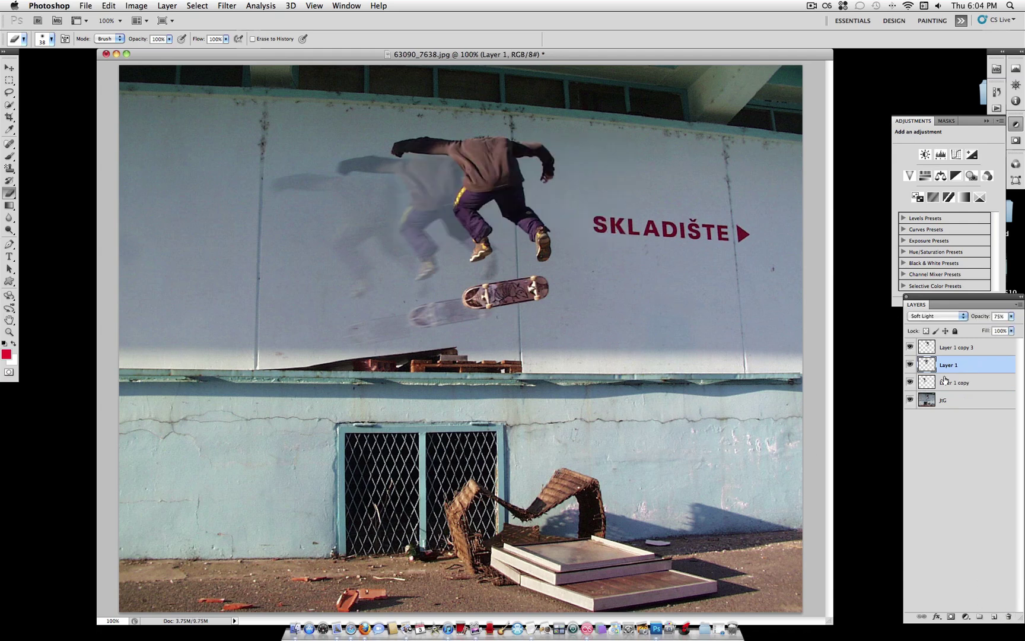
click(950, 351)
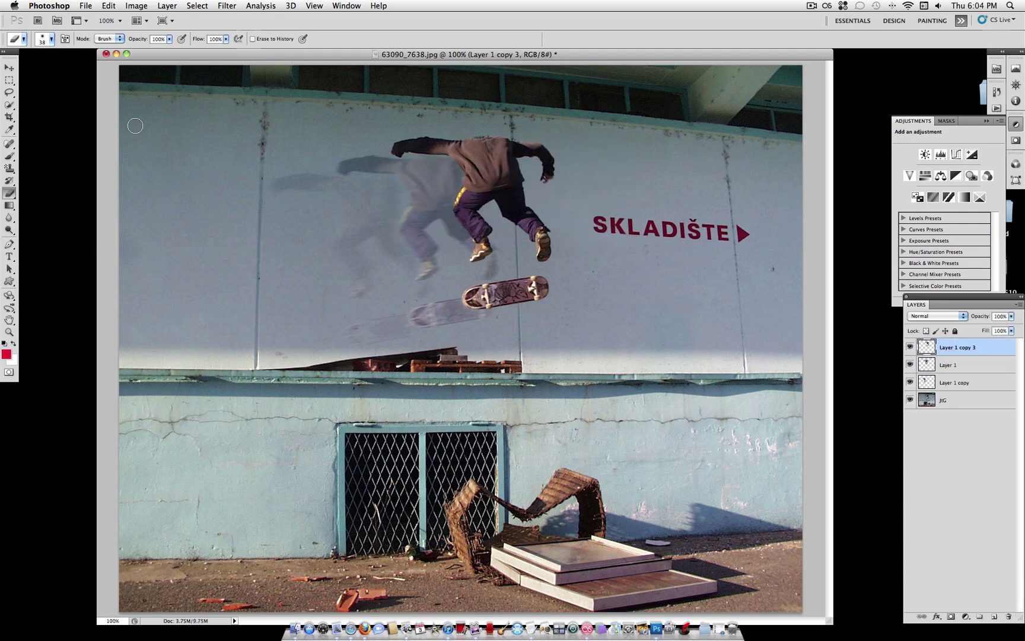
Crop to a wide strip around the wall, skater and ghost trails, cutting off the grate and ground
click(9, 118)
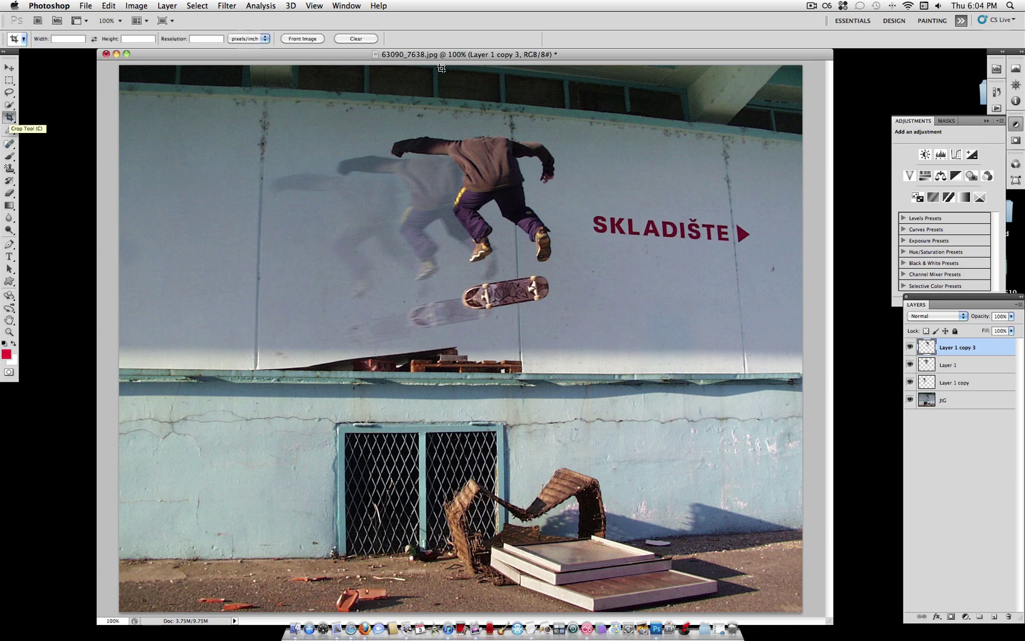
drag(461, 208, 89, 435)
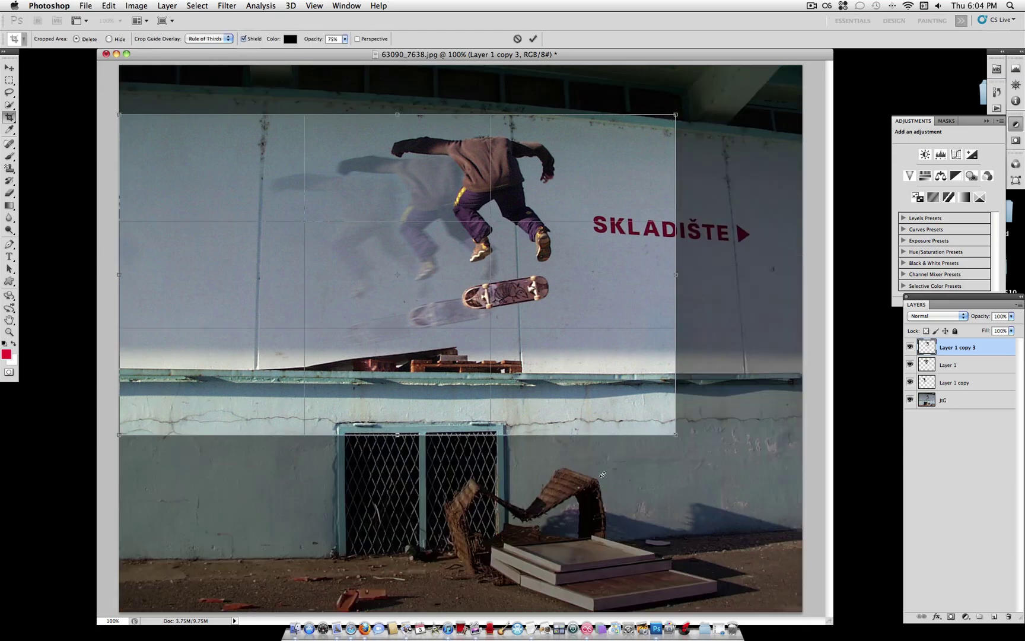
drag(574, 386, 626, 383)
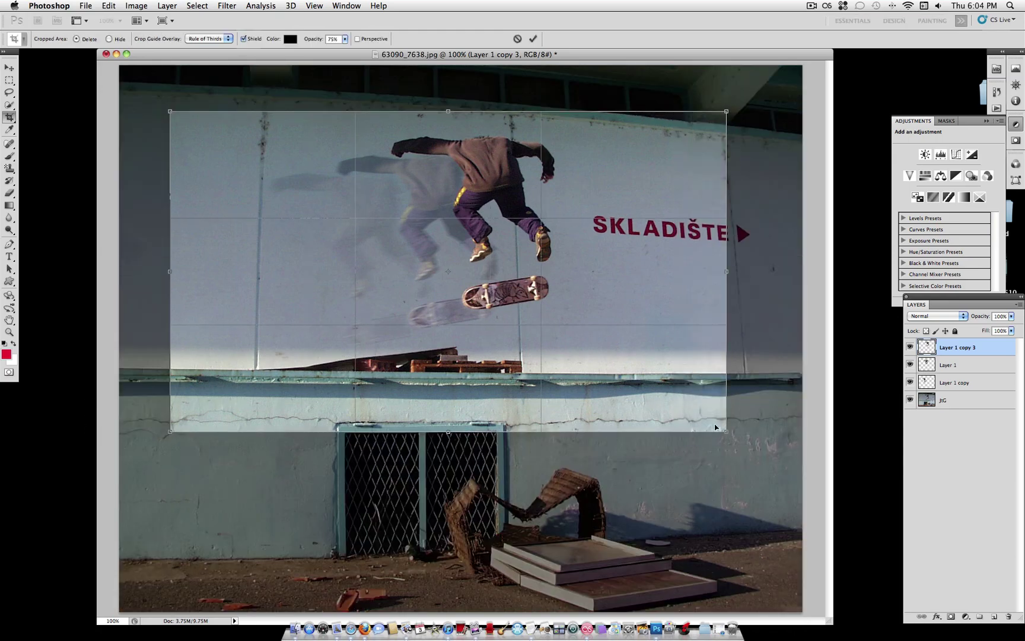
drag(727, 430, 739, 419)
drag(588, 340, 574, 321)
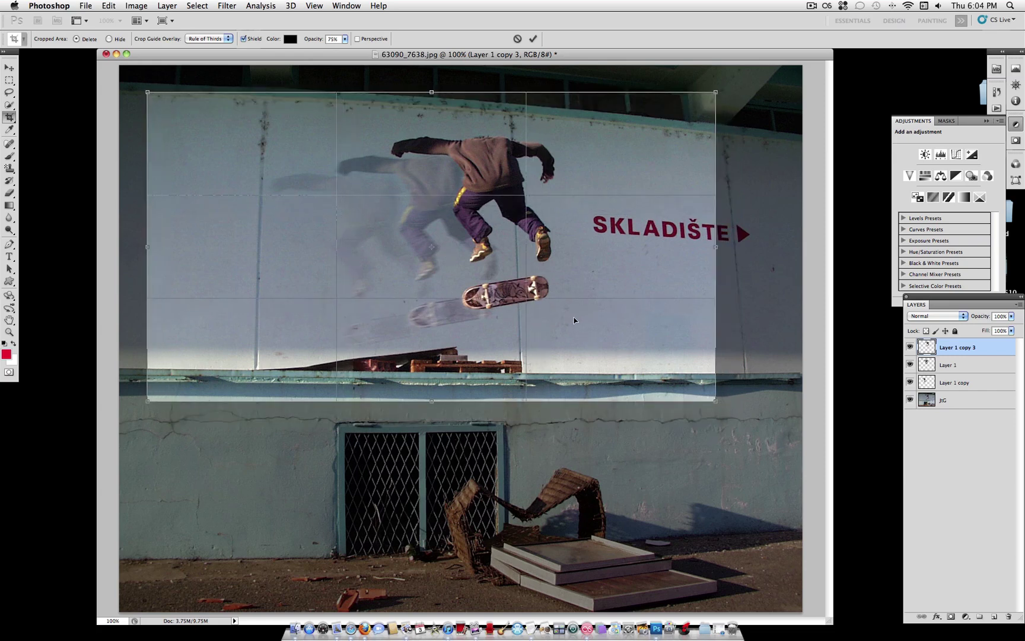
drag(717, 402, 769, 419)
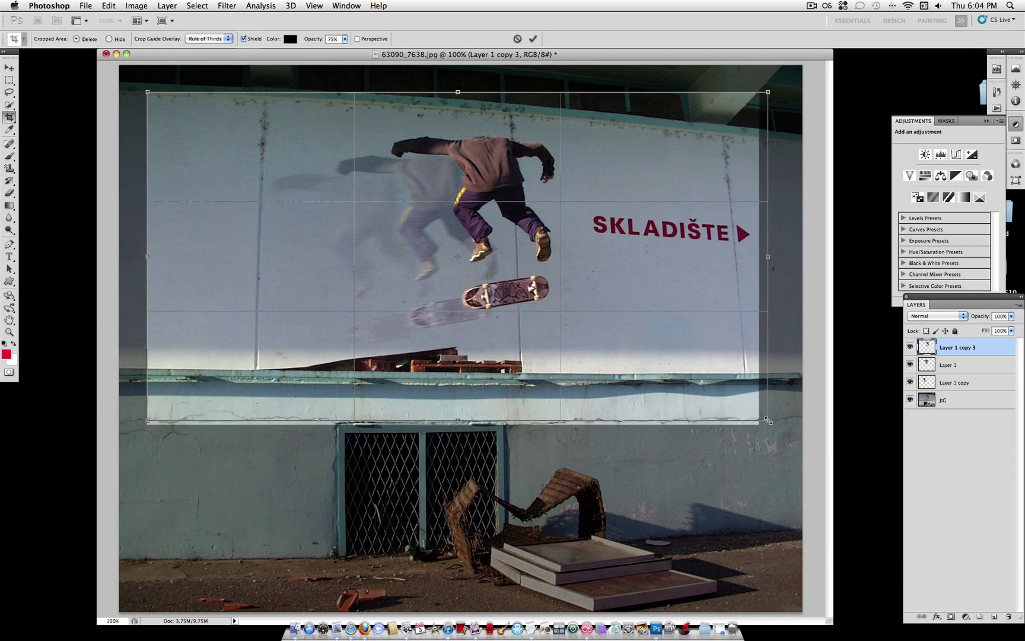
drag(686, 356, 663, 351)
drag(614, 308, 618, 309)
key(Return)
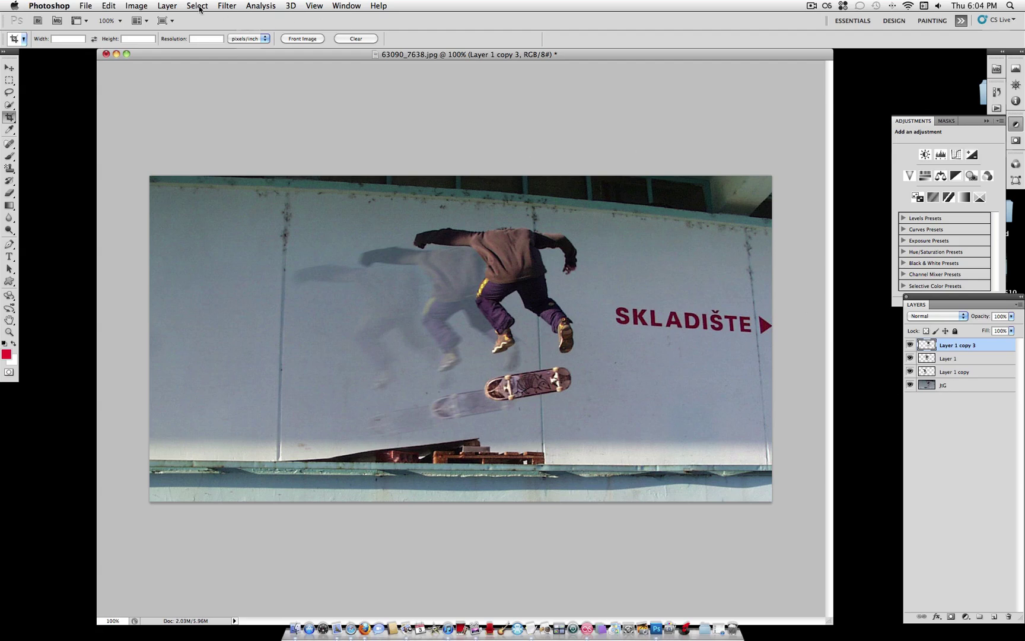
Enlarge the canvas with the Crop tool, adding empty transparent bands above and below the photo
click(163, 5)
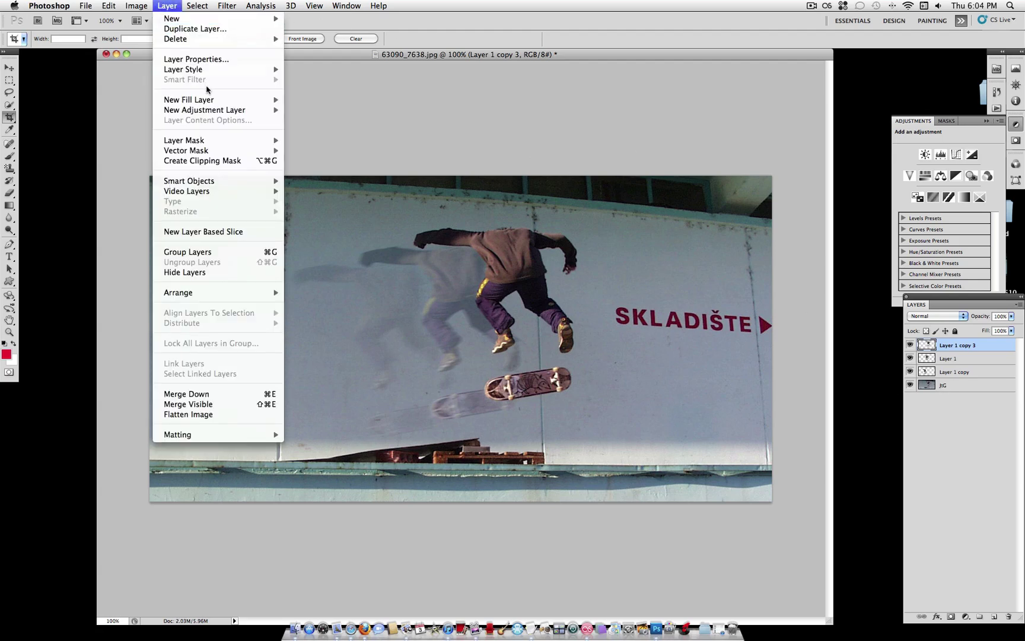
mouse_move(219, 112)
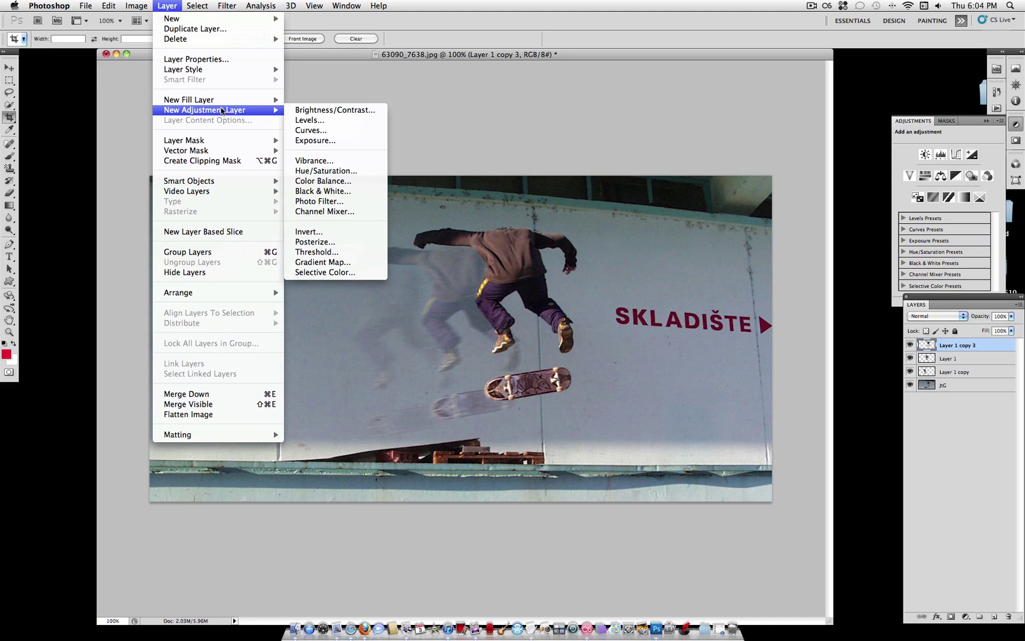
click(87, 67)
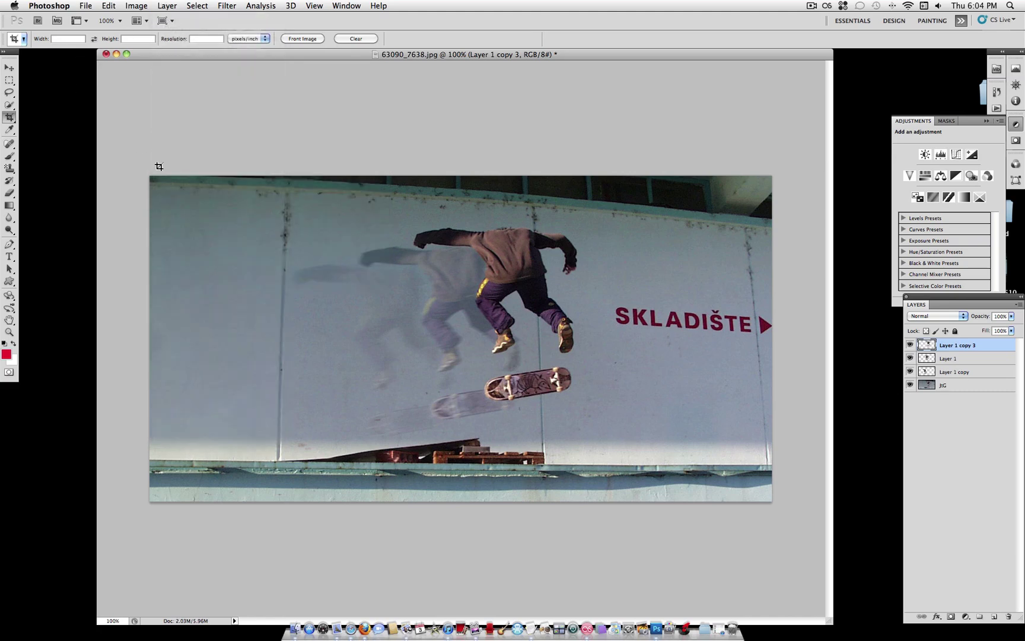
drag(159, 166, 775, 505)
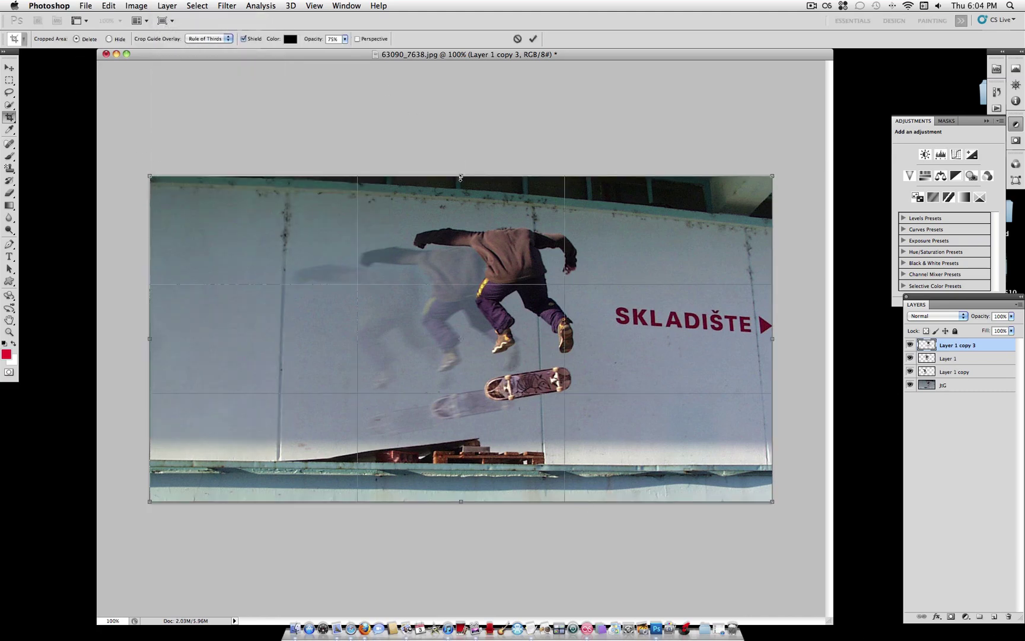
drag(460, 176, 461, 136)
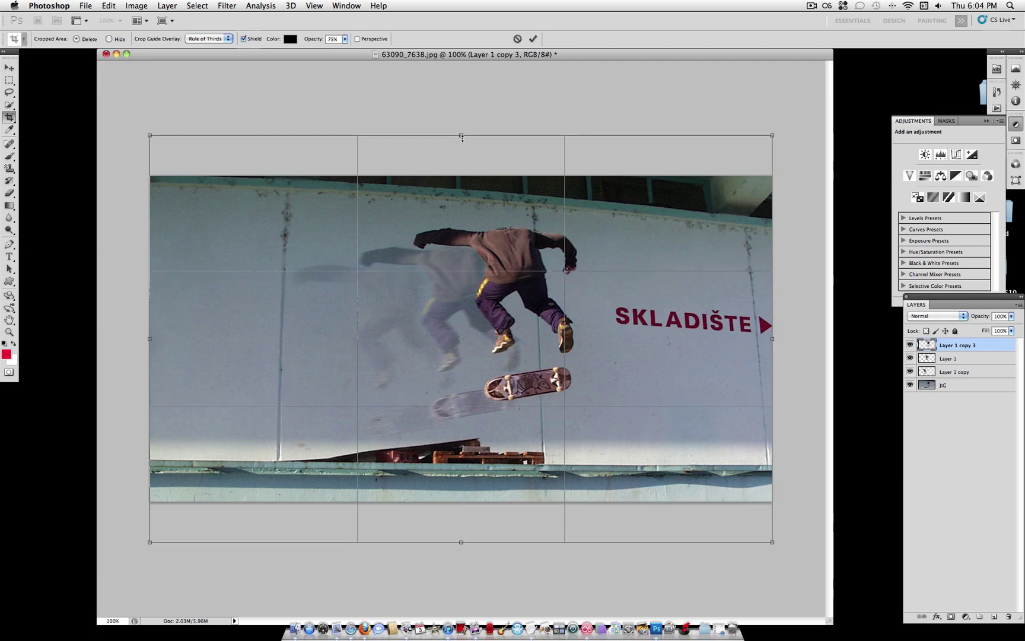
right_click(498, 184)
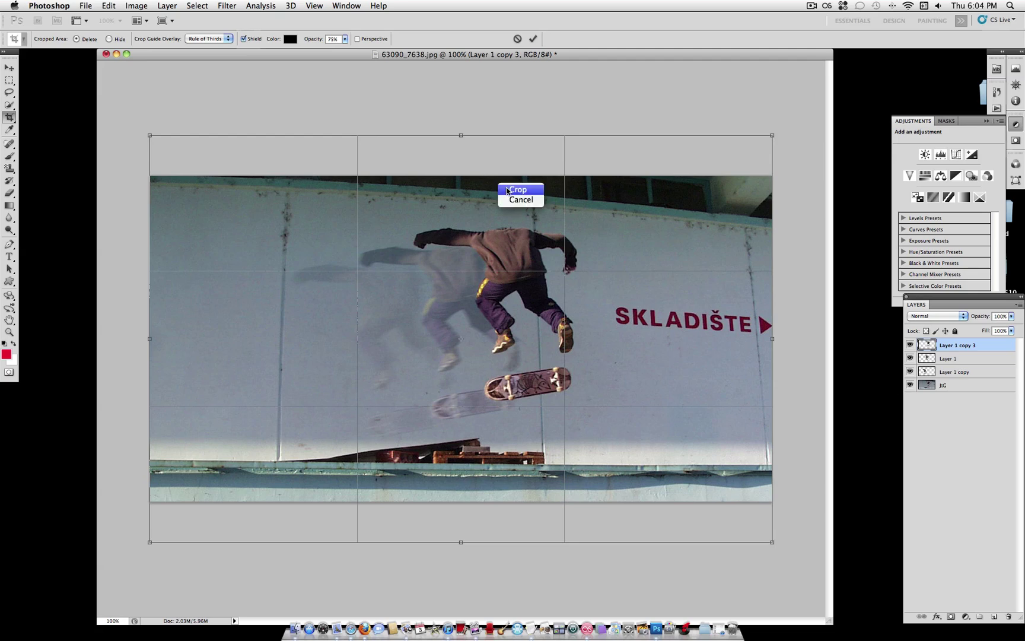
click(516, 189)
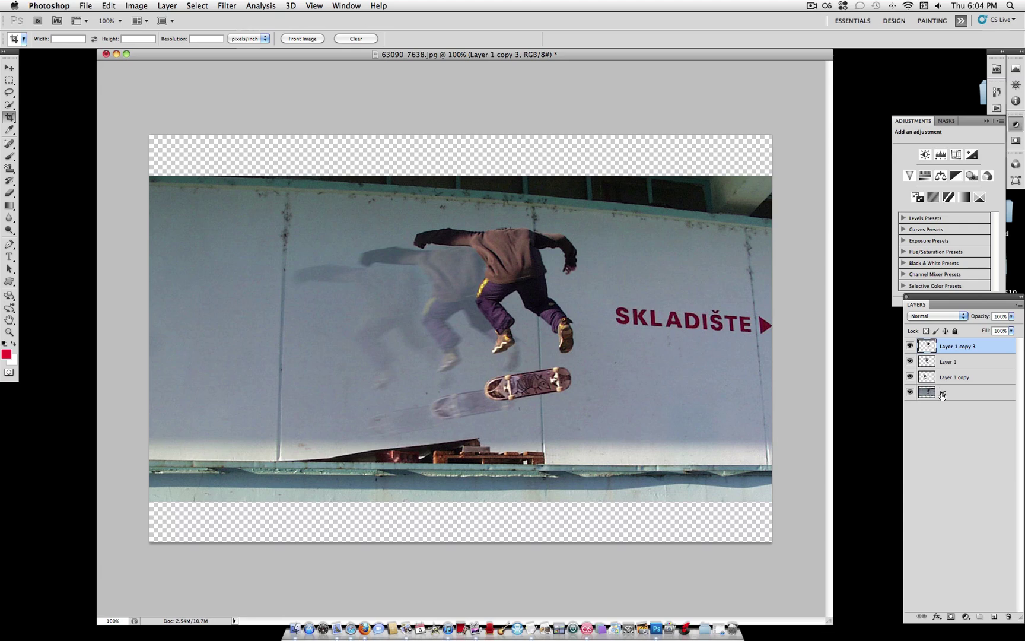
Create a new Layer 2 and move it to the bottom of the layer stack
click(167, 6)
mouse_move(179, 19)
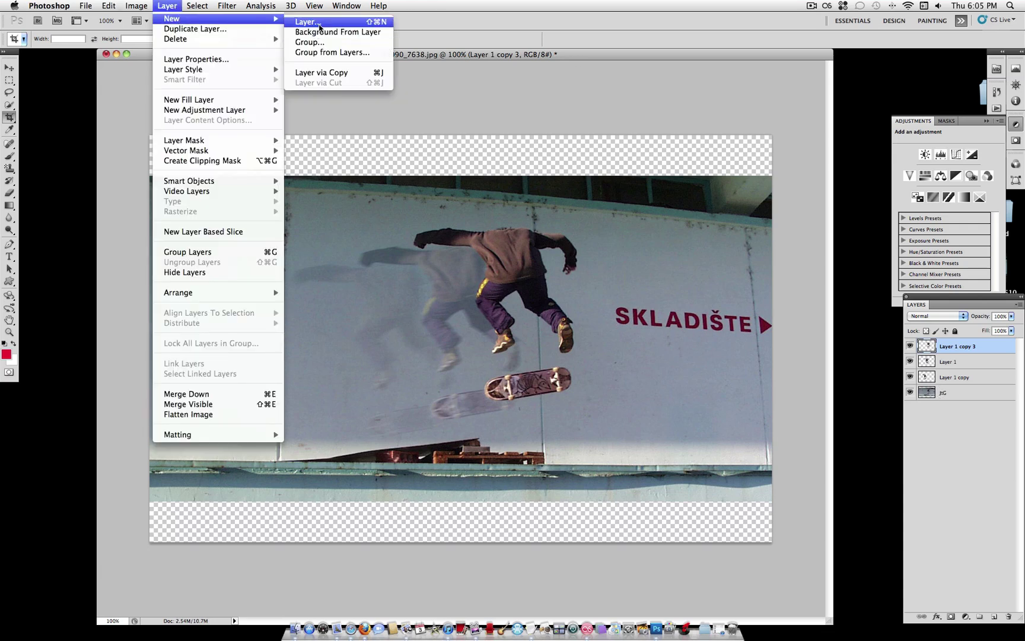
click(318, 21)
key(Return)
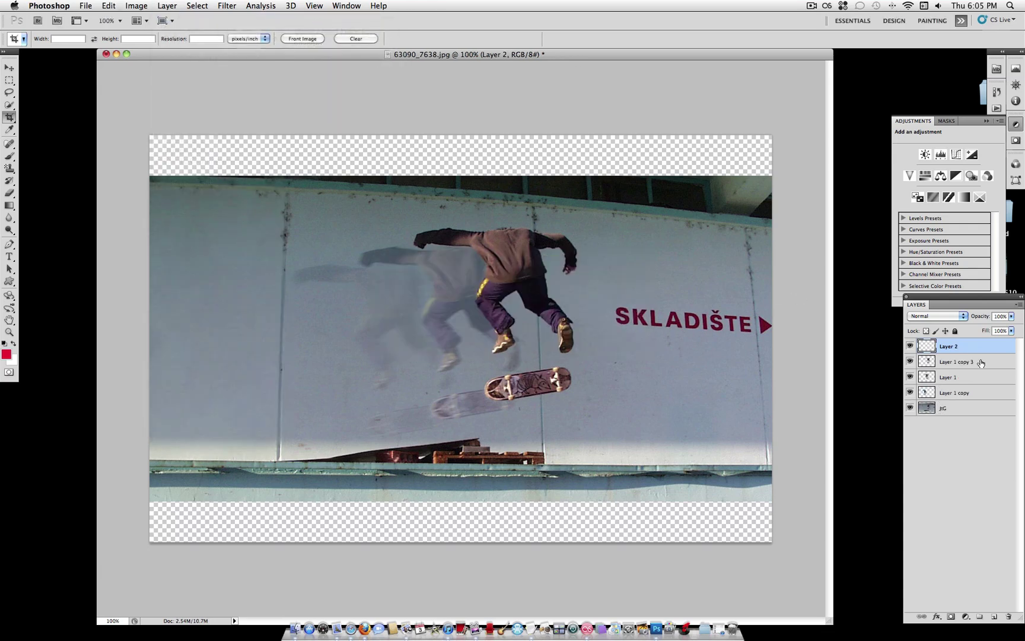
drag(973, 348, 968, 417)
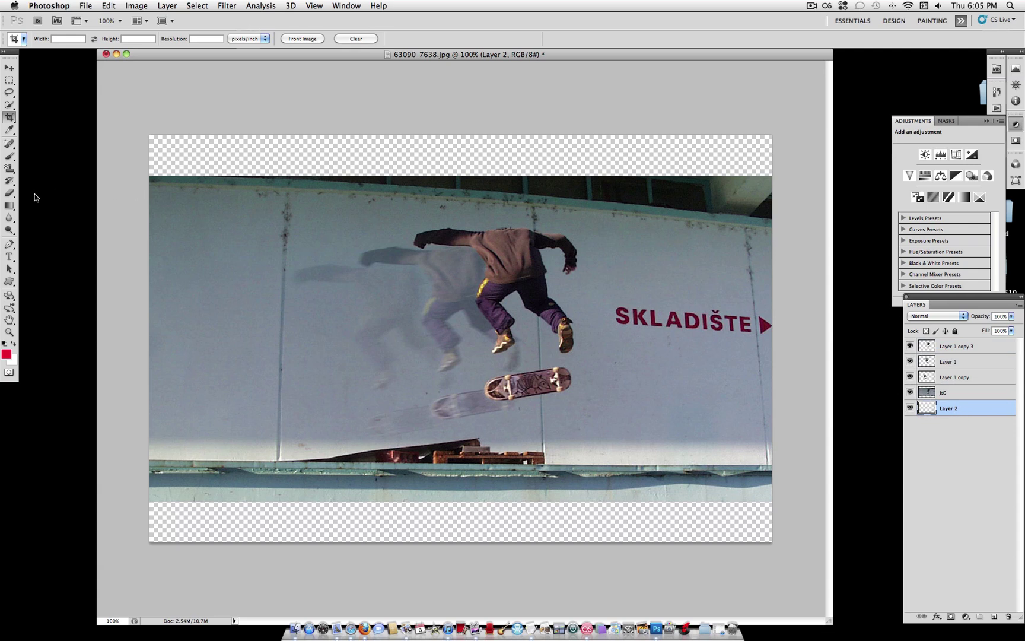
Fill the empty top and bottom bands with black using the Paint Bucket
click(9, 205)
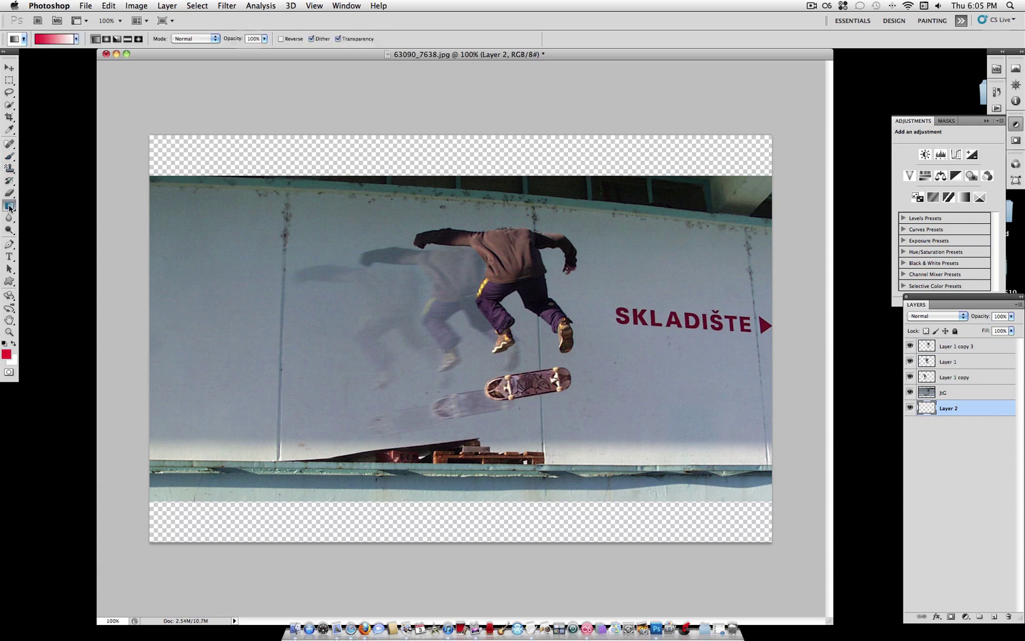
click(46, 214)
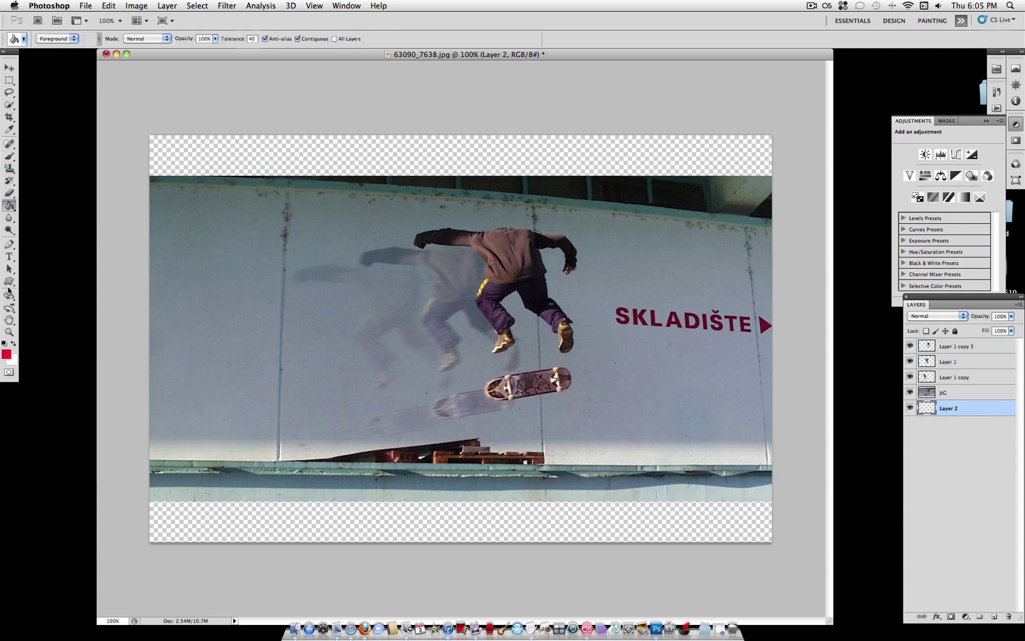
click(292, 150)
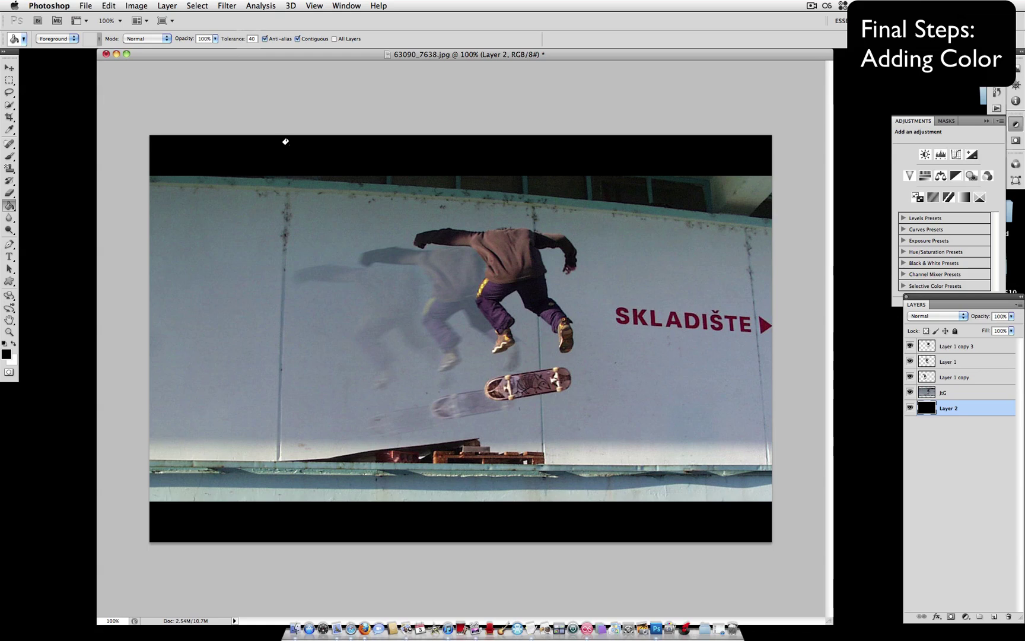
key(alt+period)
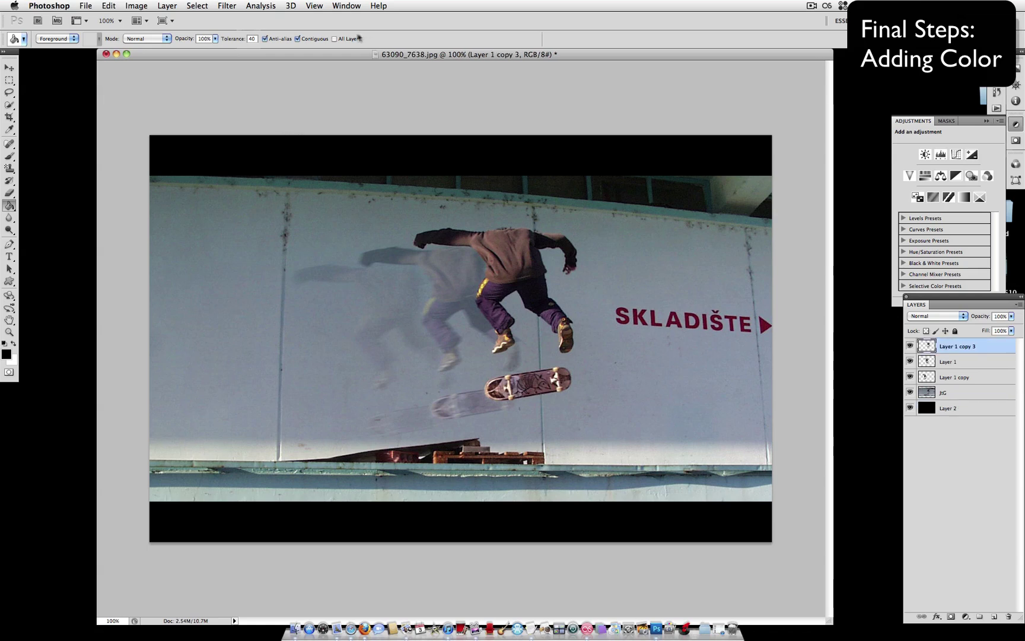
Add a Color Balance adjustment layer and shift the midtones toward blue and cyan
click(167, 5)
mouse_move(236, 116)
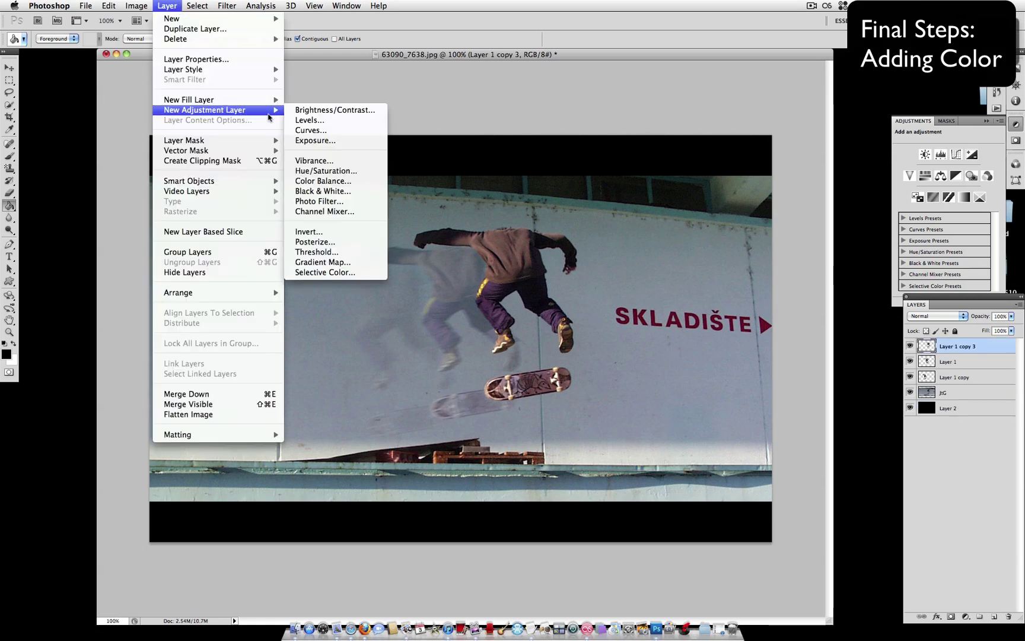
click(343, 181)
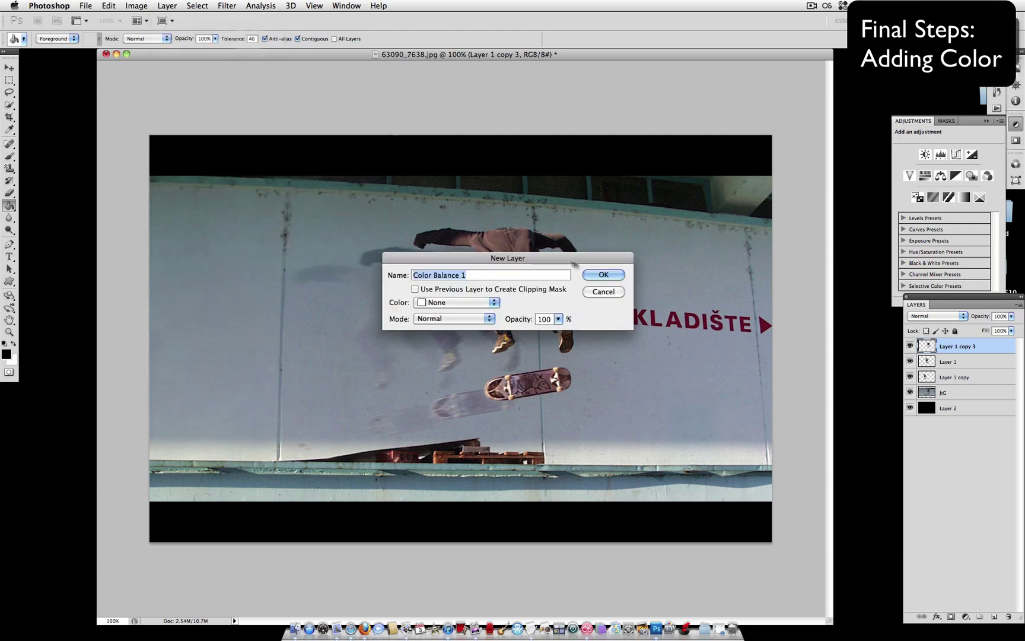
click(605, 274)
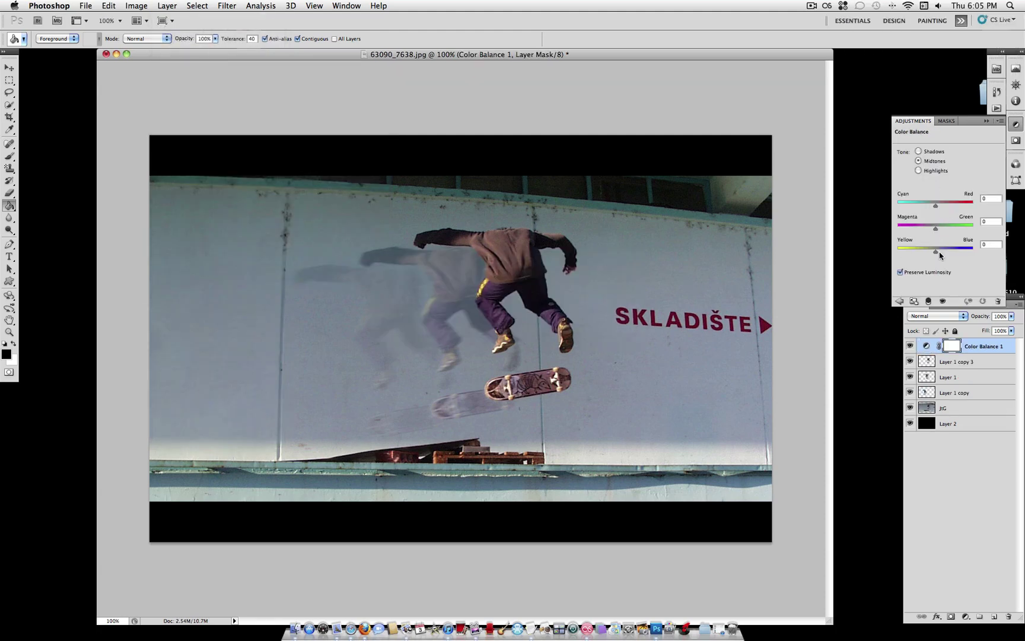
drag(937, 252, 949, 252)
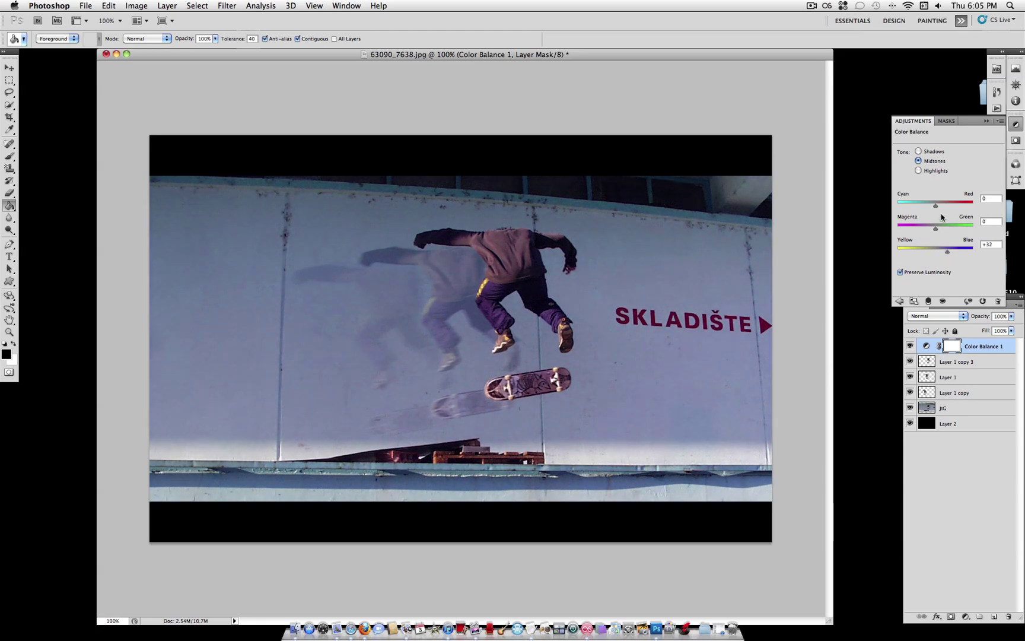
drag(937, 207, 929, 209)
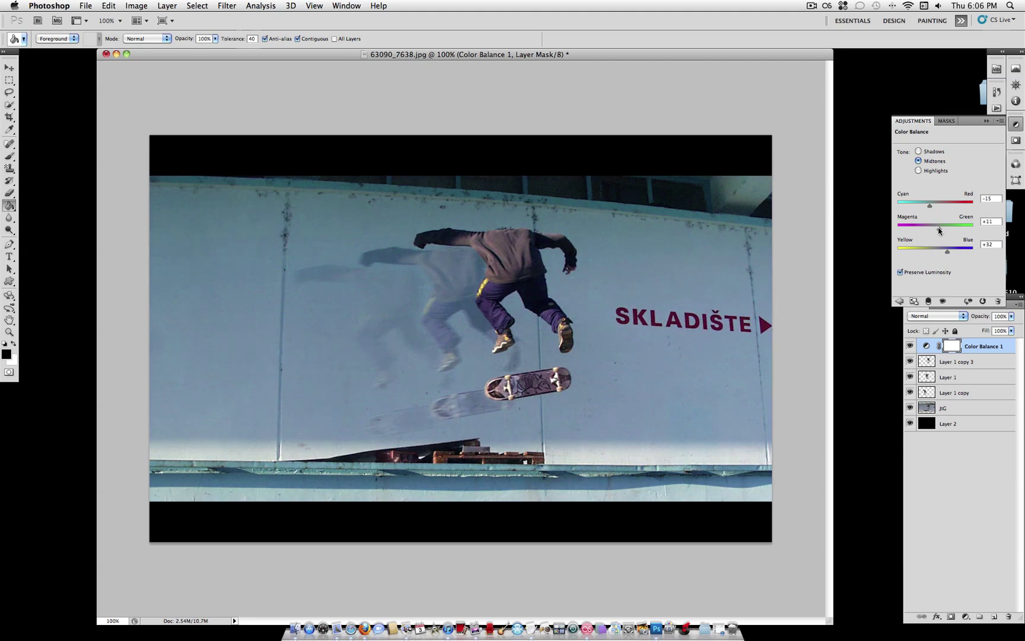
Tint highlights toward yellow and red, and shadows to Cyan-Red +8, Yellow-Blue +15
click(919, 171)
mouse_move(927, 254)
mouse_down()
mouse_move(918, 250)
mouse_move(929, 254)
mouse_up()
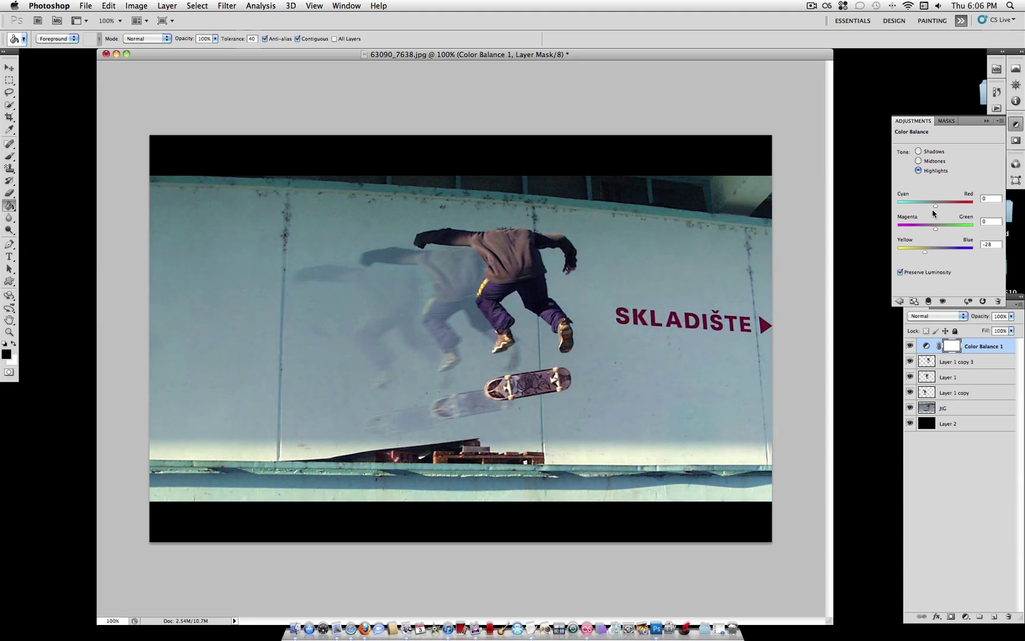
drag(937, 206, 936, 209)
click(919, 152)
drag(937, 252, 940, 255)
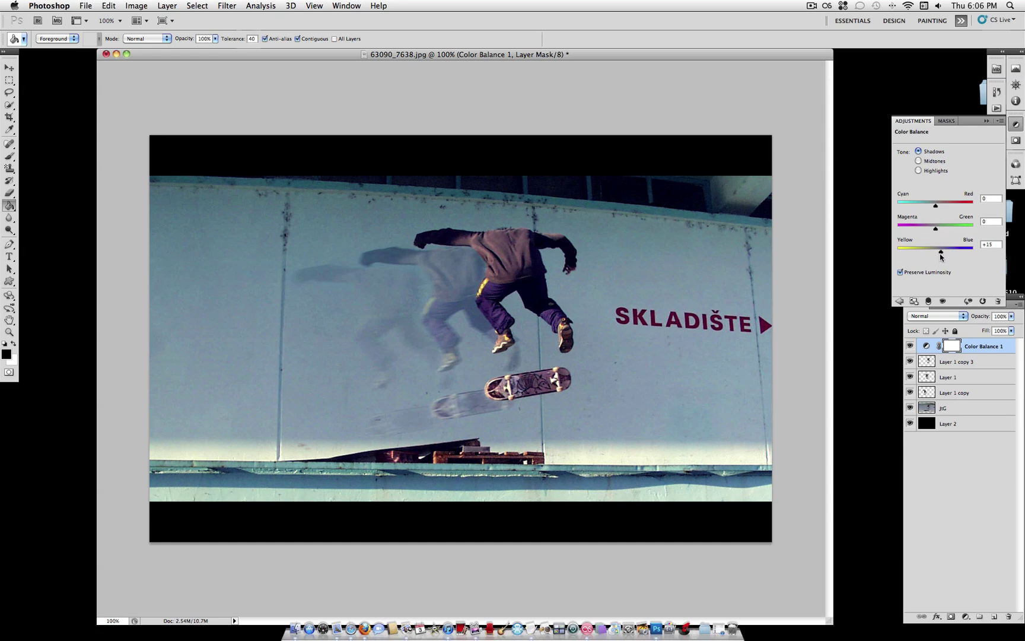
mouse_move(936, 205)
mouse_down()
mouse_move(951, 208)
mouse_move(938, 208)
mouse_up()
click(901, 273)
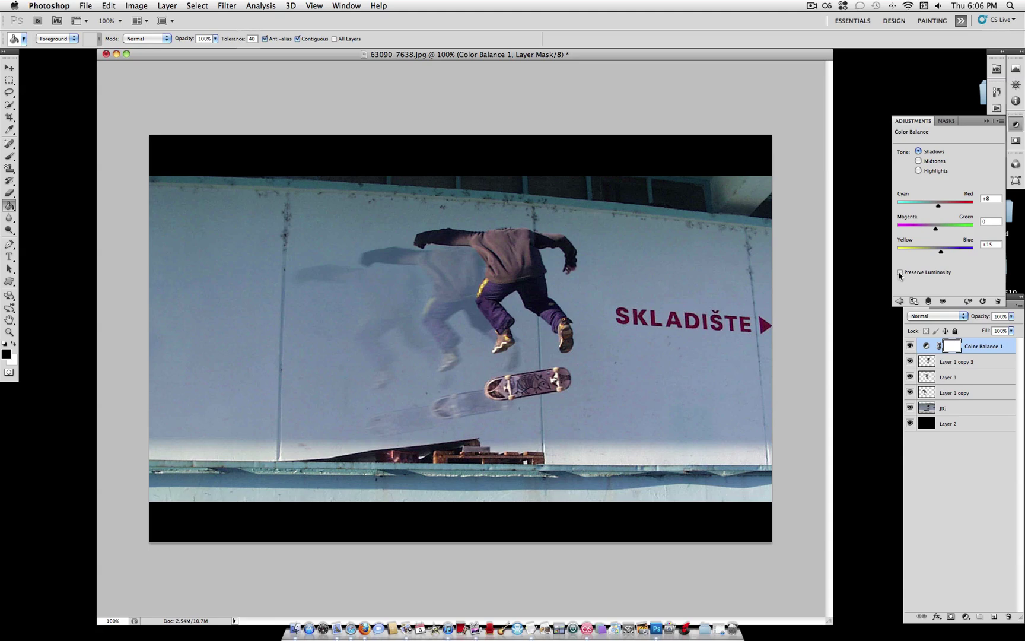
click(901, 273)
click(909, 345)
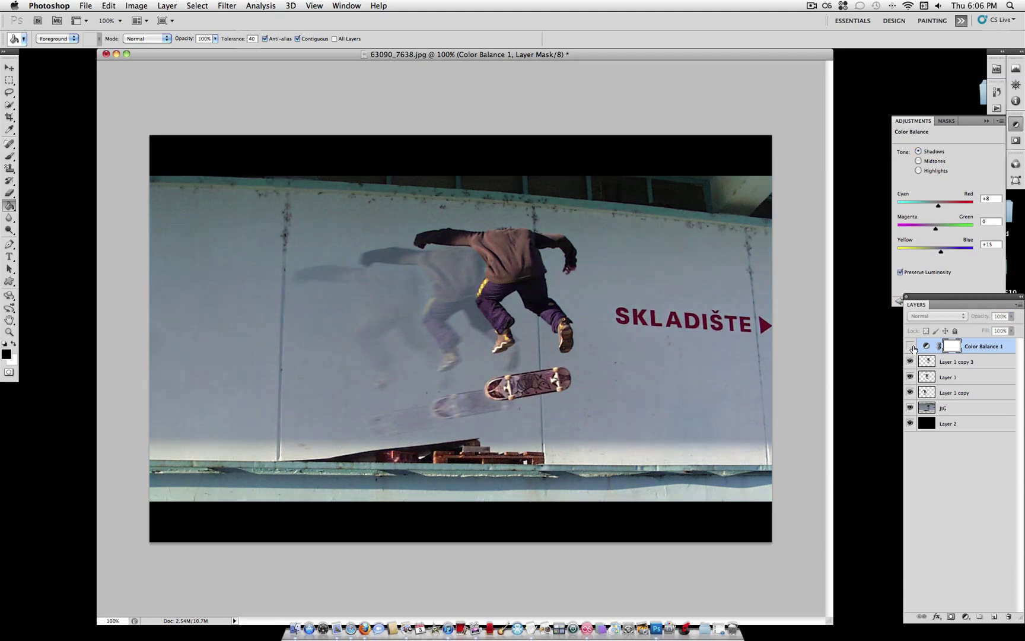
Add a new Photo Filter adjustment layer above the Color Balance layer
click(910, 346)
click(166, 6)
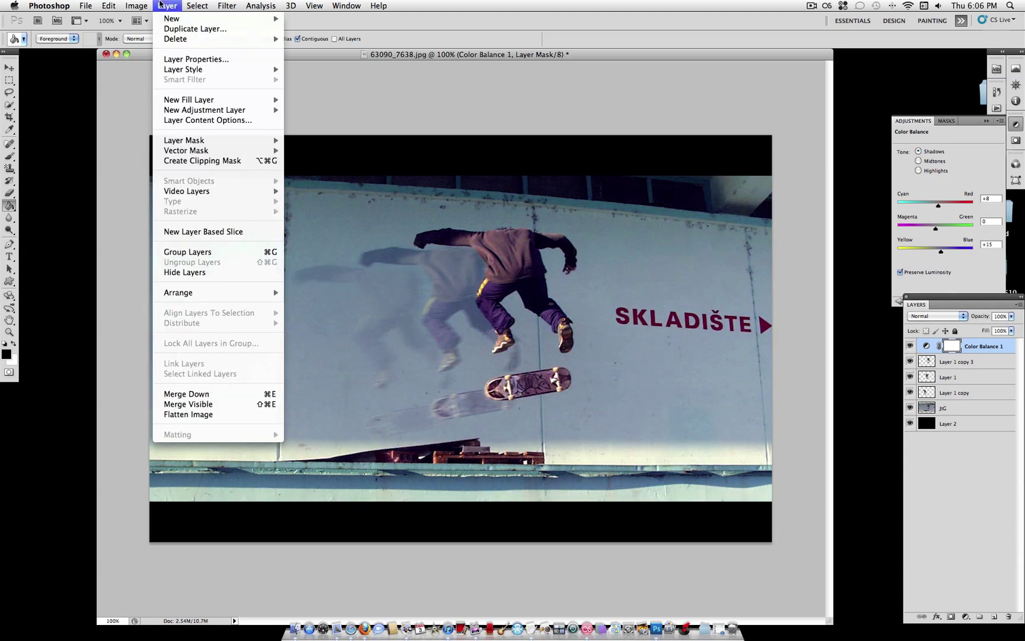
mouse_move(216, 111)
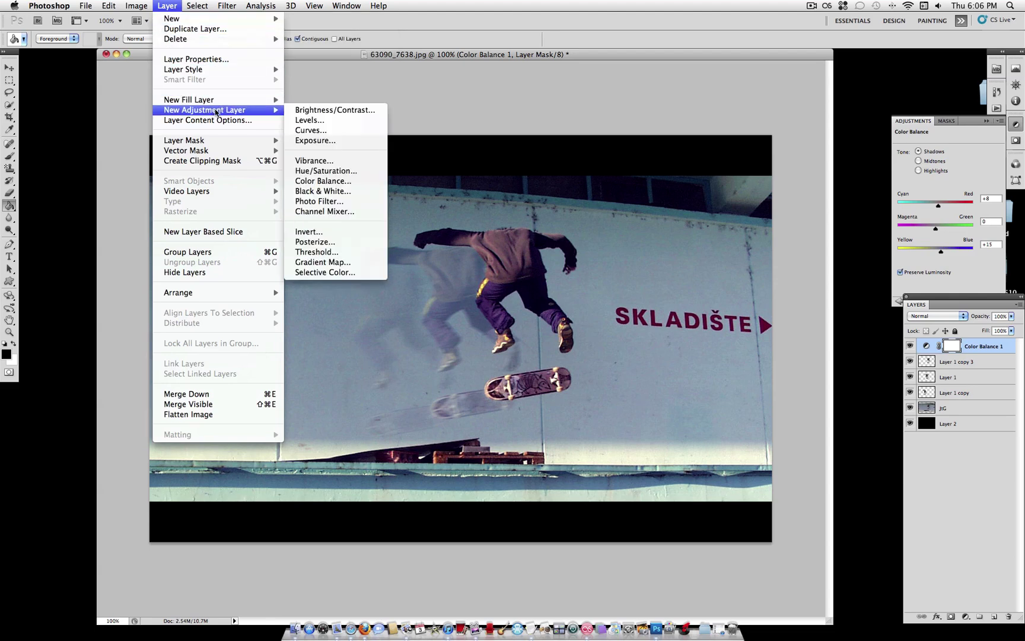
click(321, 201)
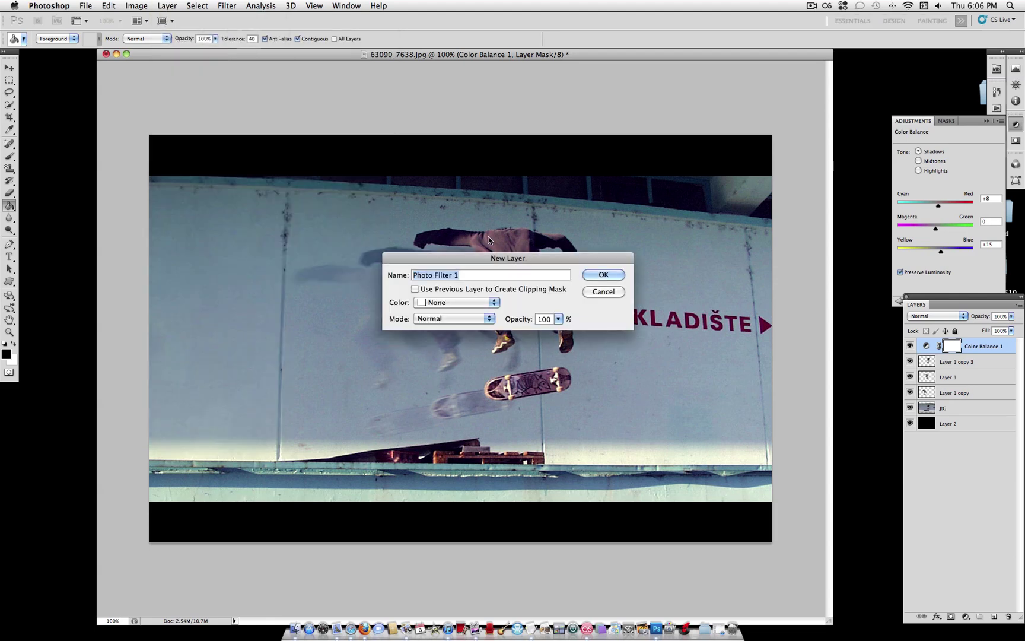
click(603, 275)
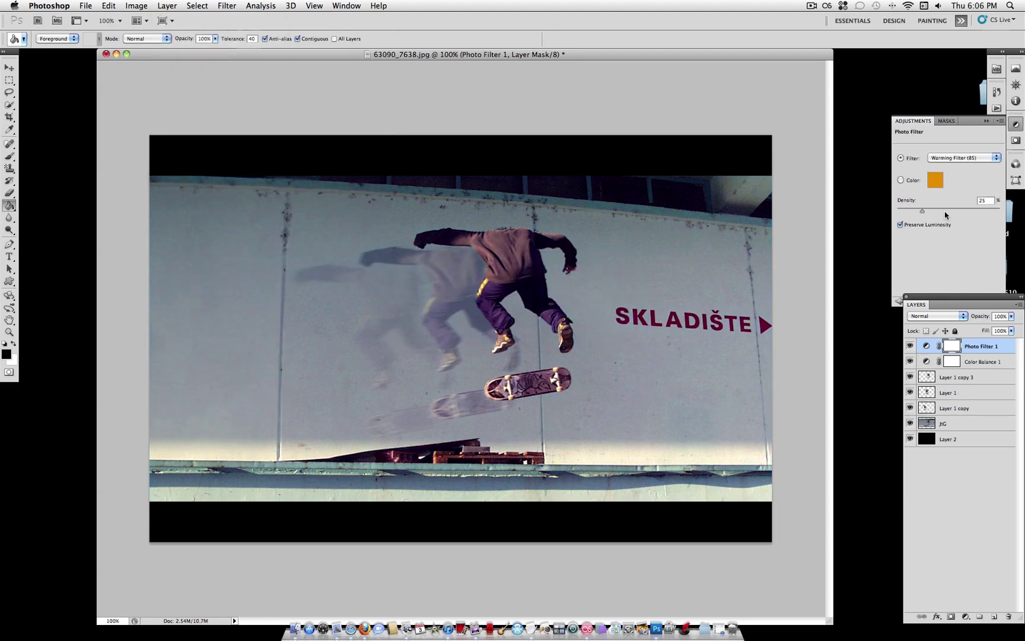
Set the photo filter to Yellow at 32% density with Preserve Luminosity kept on
drag(946, 213, 948, 212)
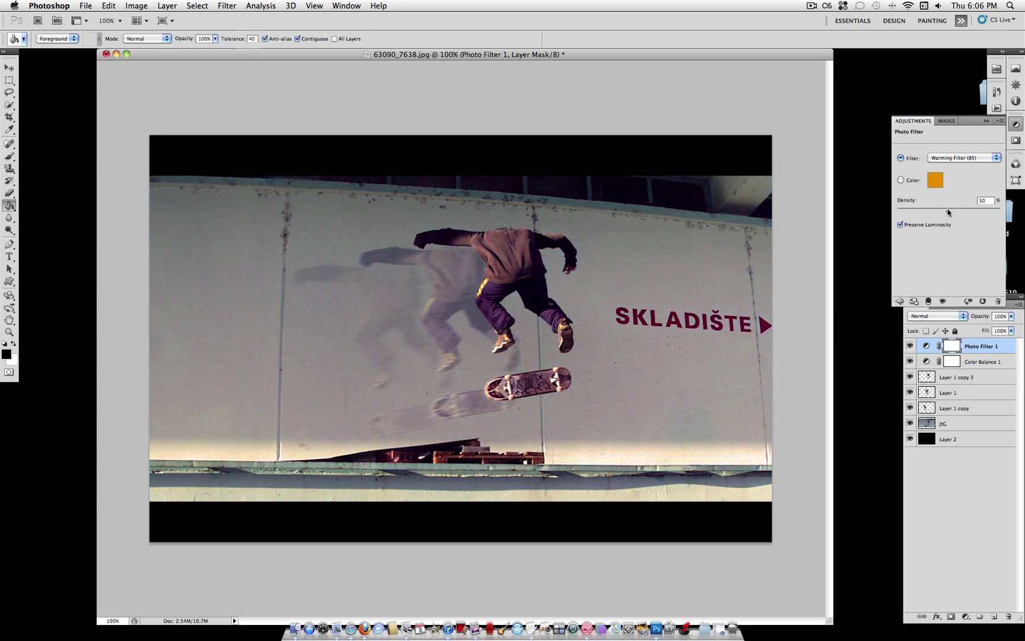
click(971, 157)
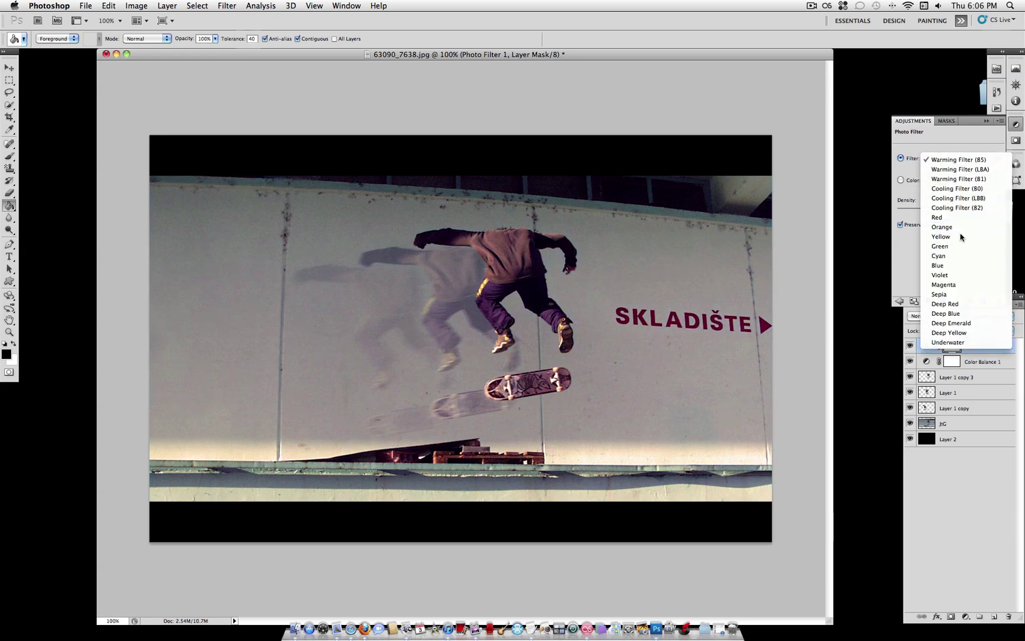
click(944, 236)
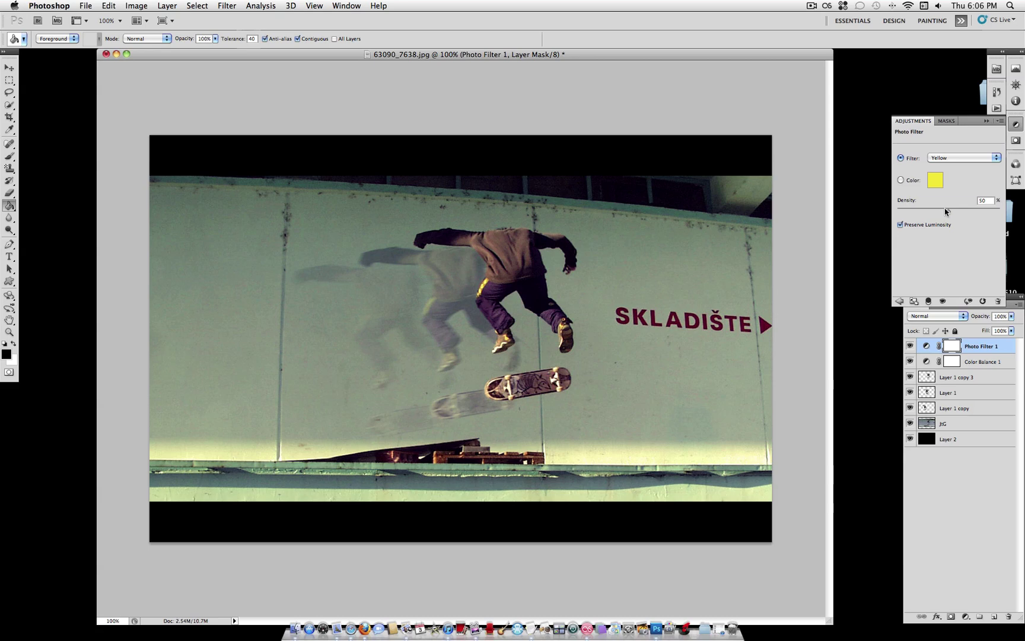
mouse_move(930, 212)
mouse_down()
mouse_move(921, 213)
mouse_move(929, 212)
mouse_up()
click(901, 224)
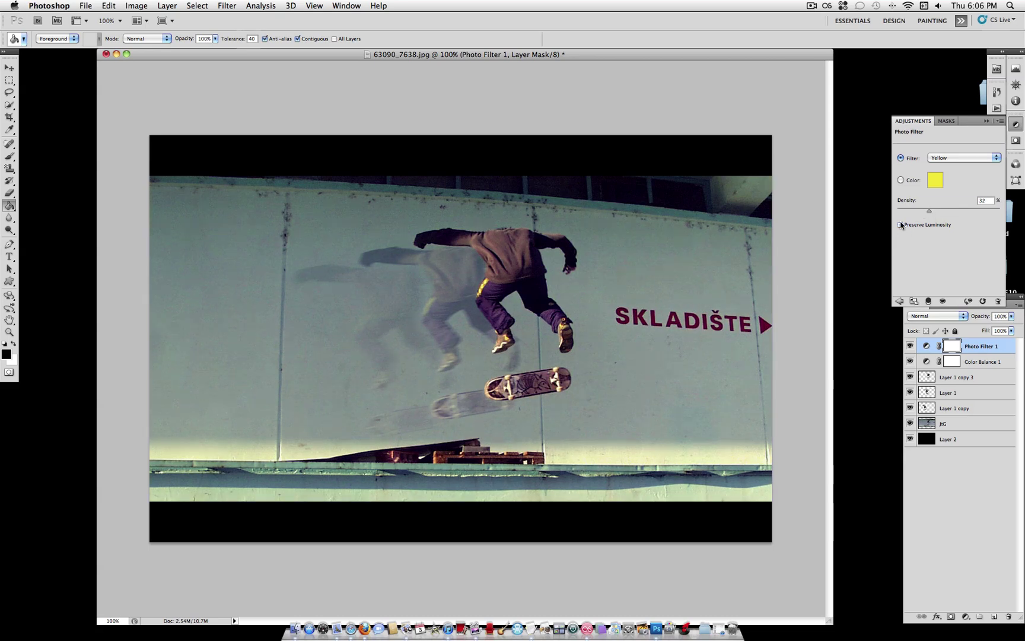
click(901, 225)
click(910, 346)
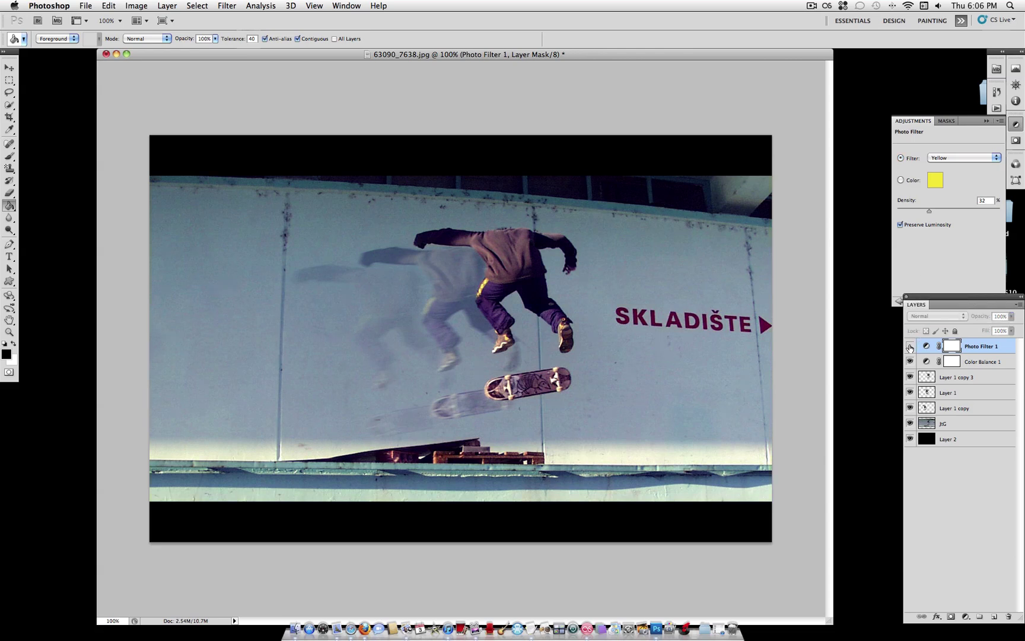
click(910, 346)
click(910, 346)
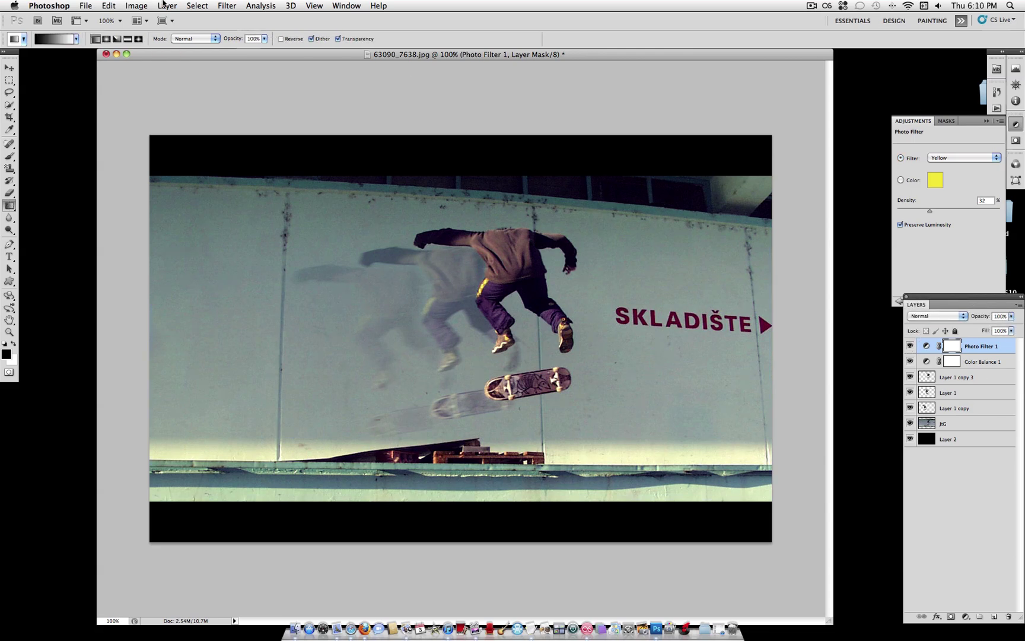
Add a new empty Layer 3 at the top of the stack
click(166, 6)
mouse_move(184, 20)
click(386, 22)
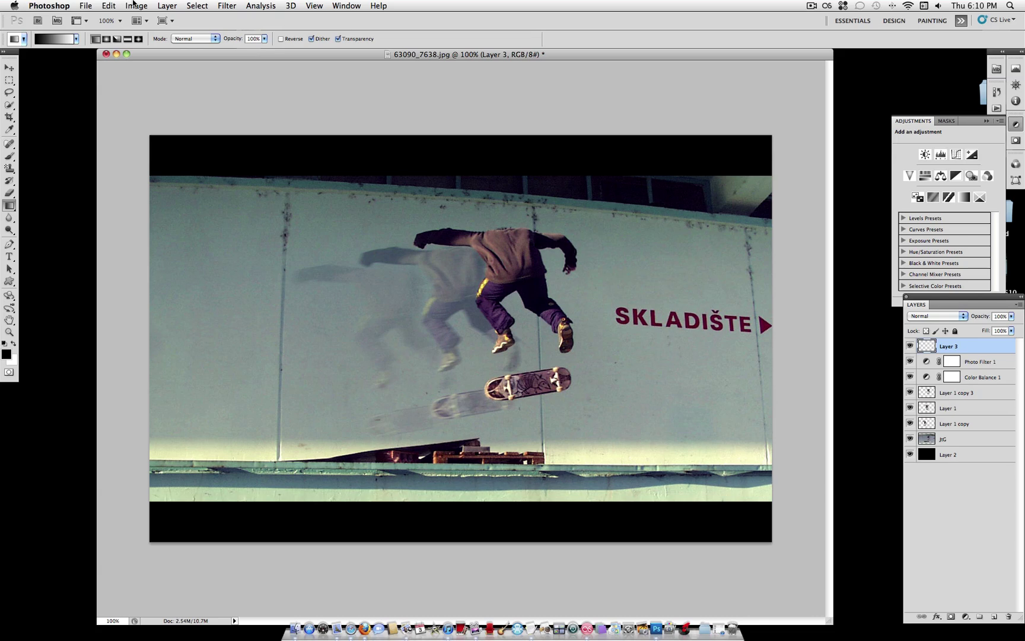
With Layer 2 hidden, stamp the merged image onto Layer 3 via Apply Image, then reshow Layer 2
click(134, 5)
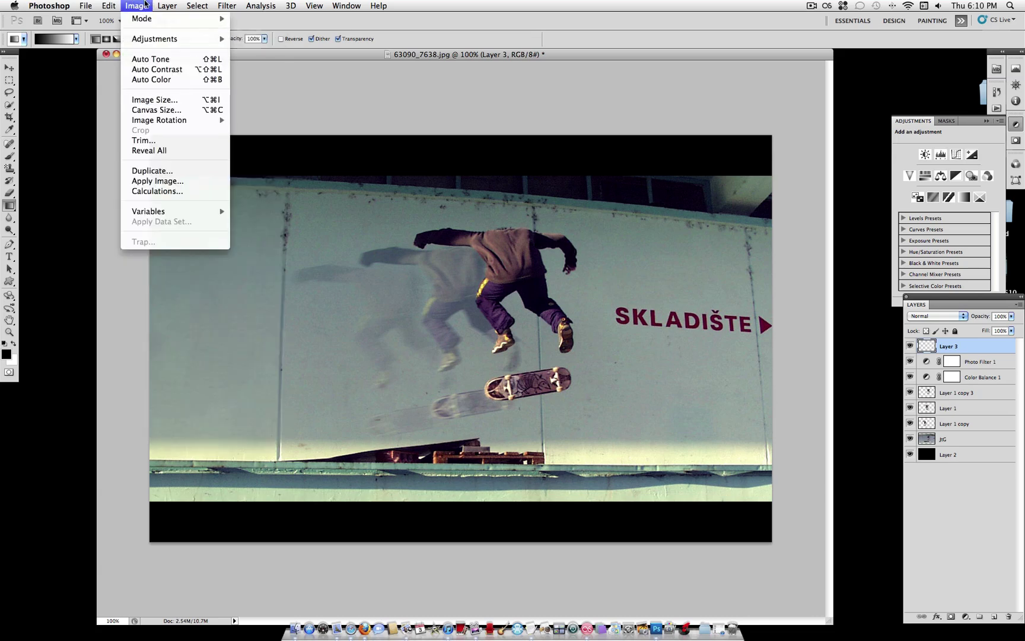
click(142, 6)
click(911, 455)
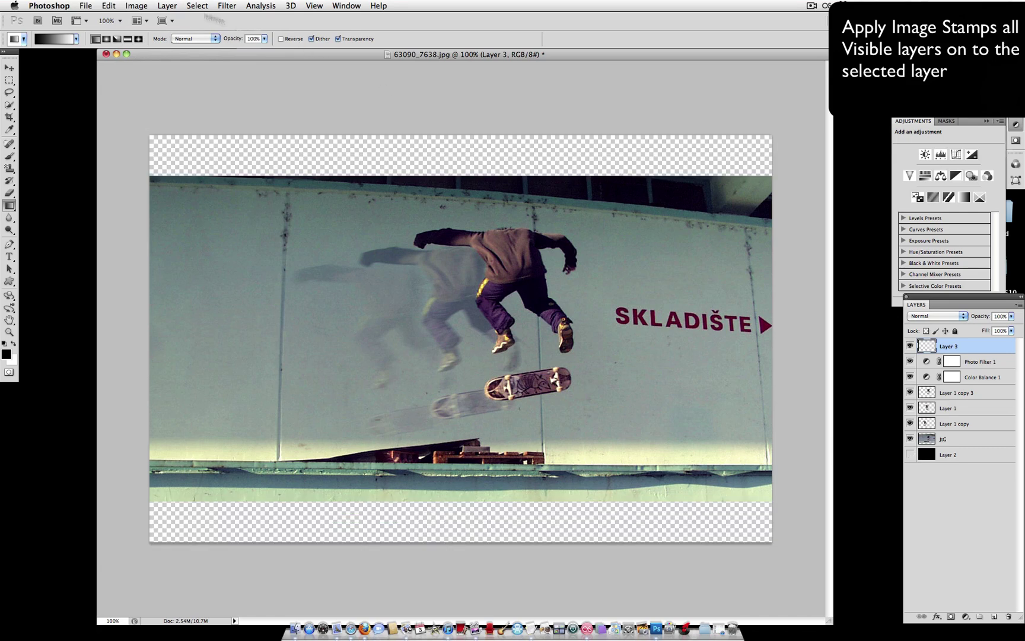
click(136, 5)
click(185, 180)
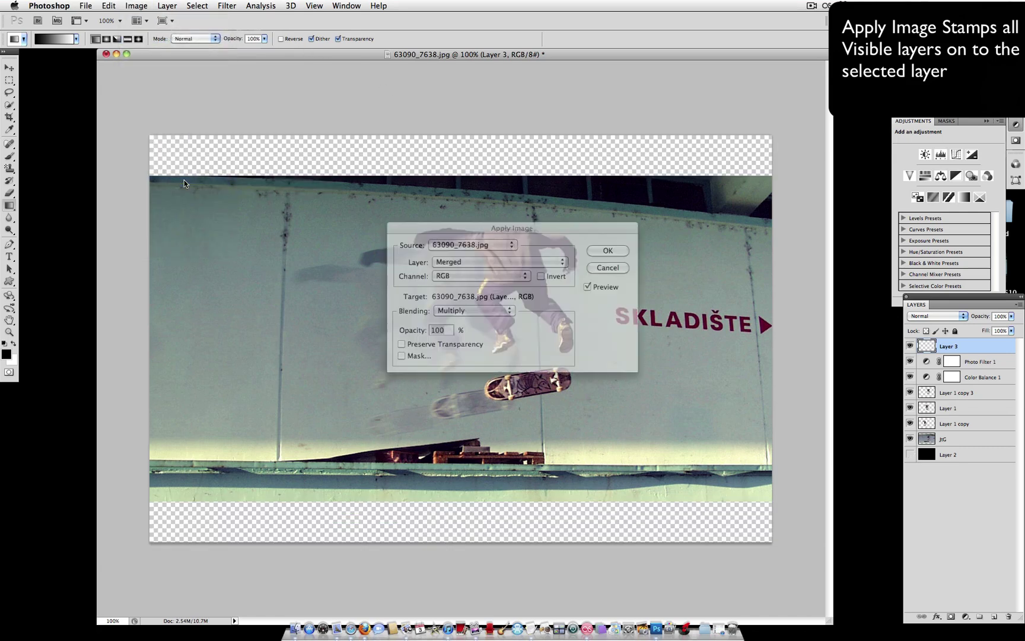
key(Return)
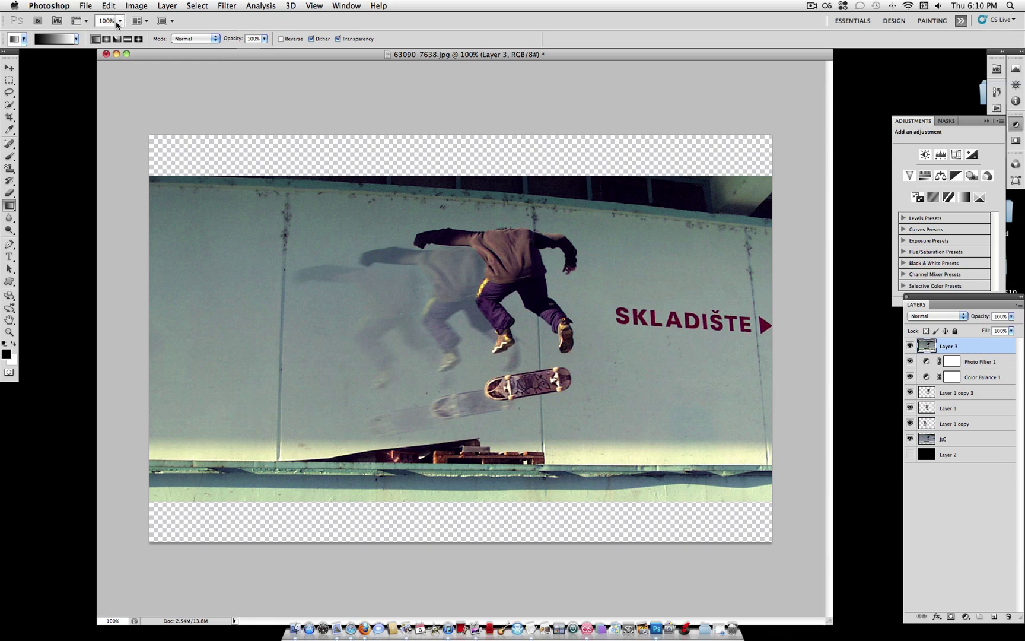
super+click(923, 349)
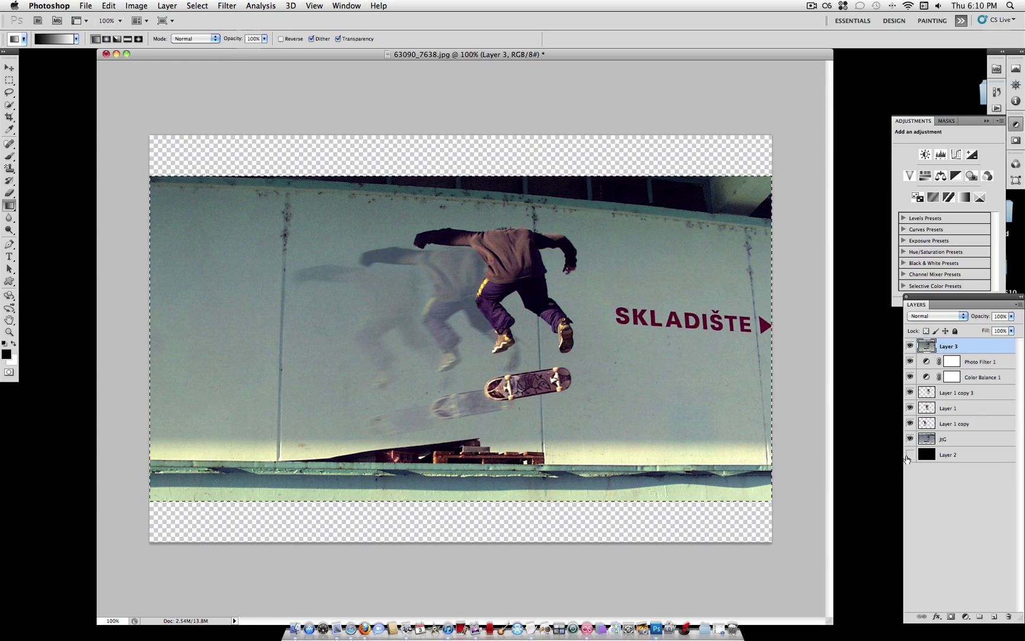
click(910, 454)
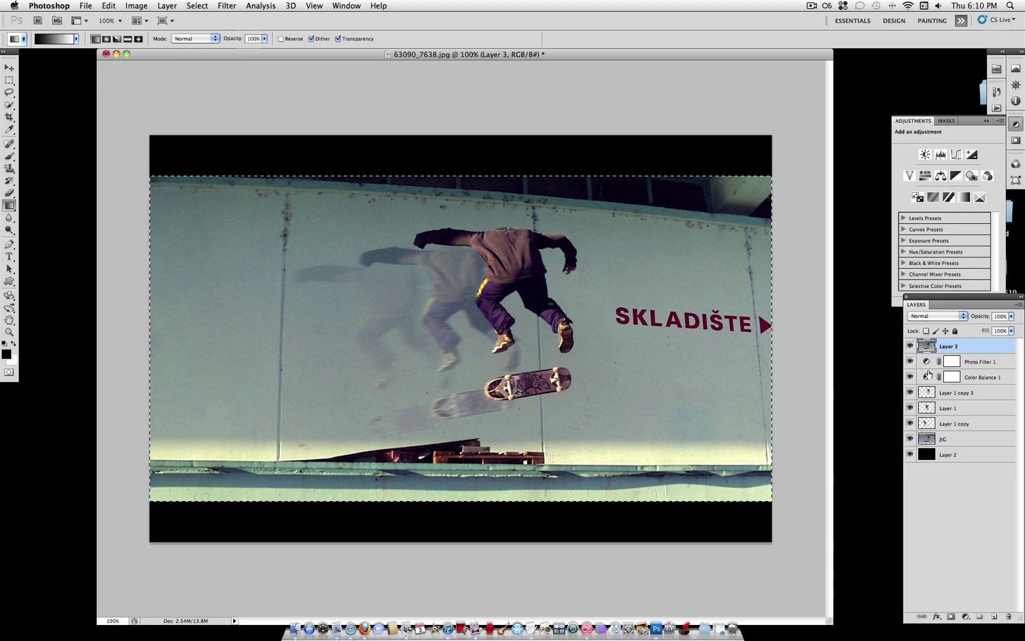
Warp Layer 3 with the Fisheye style at Bend 20 and commit the warp
click(109, 5)
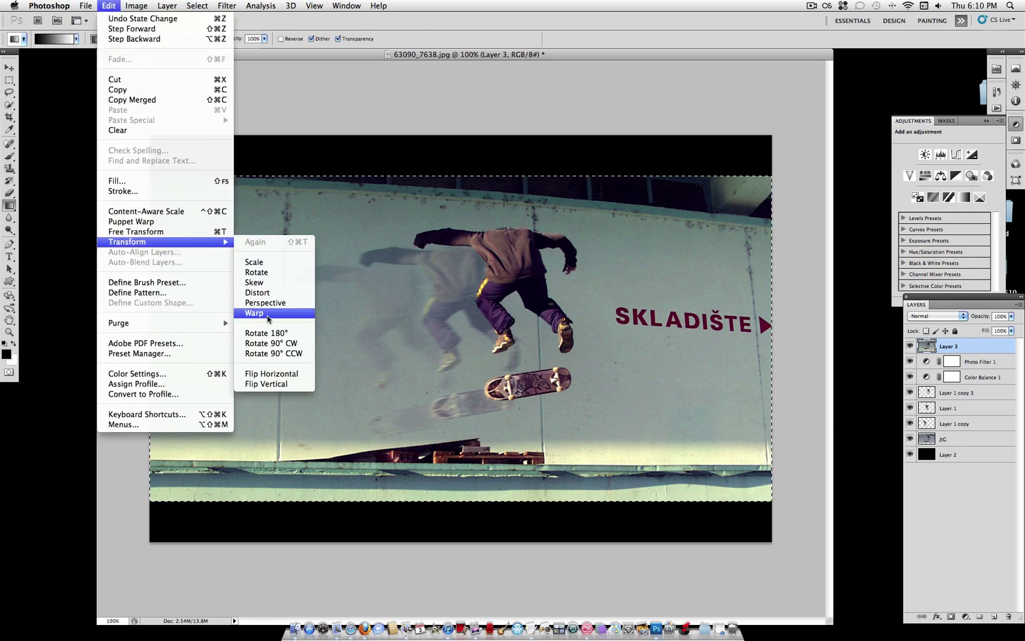
click(261, 316)
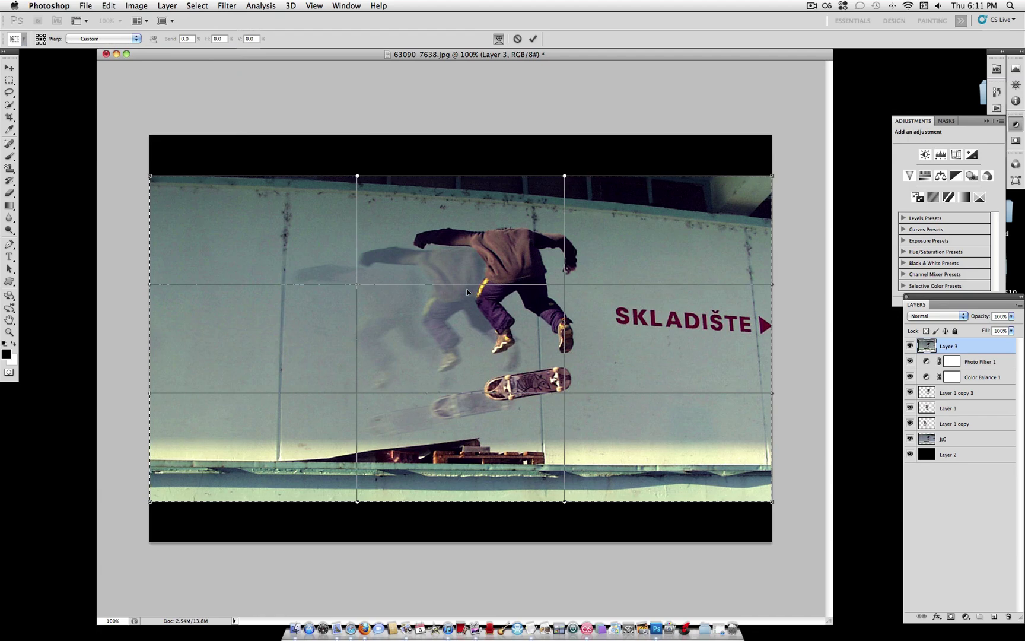
click(102, 39)
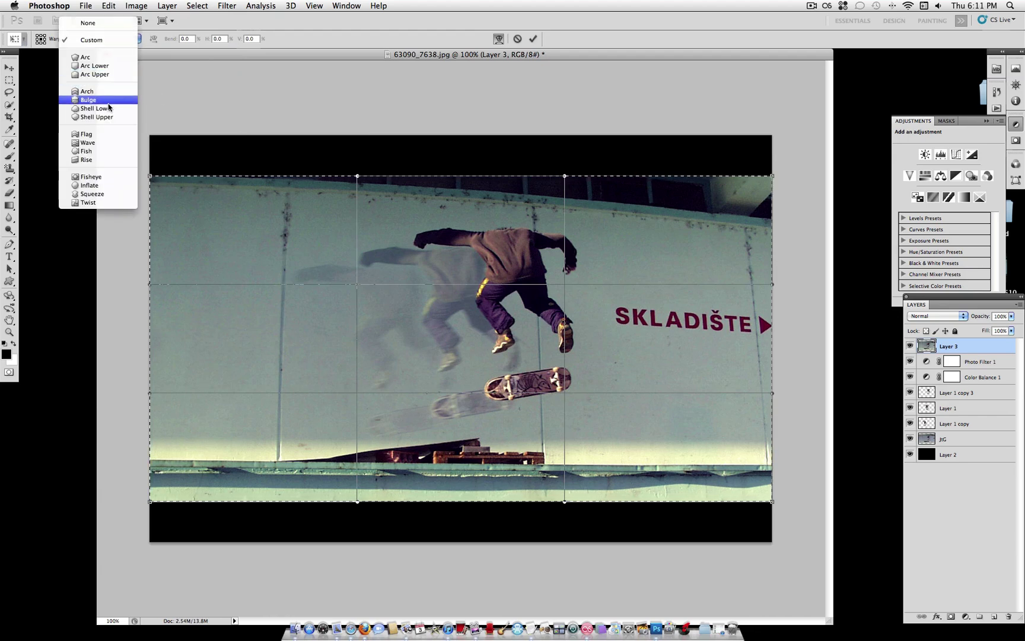
click(89, 177)
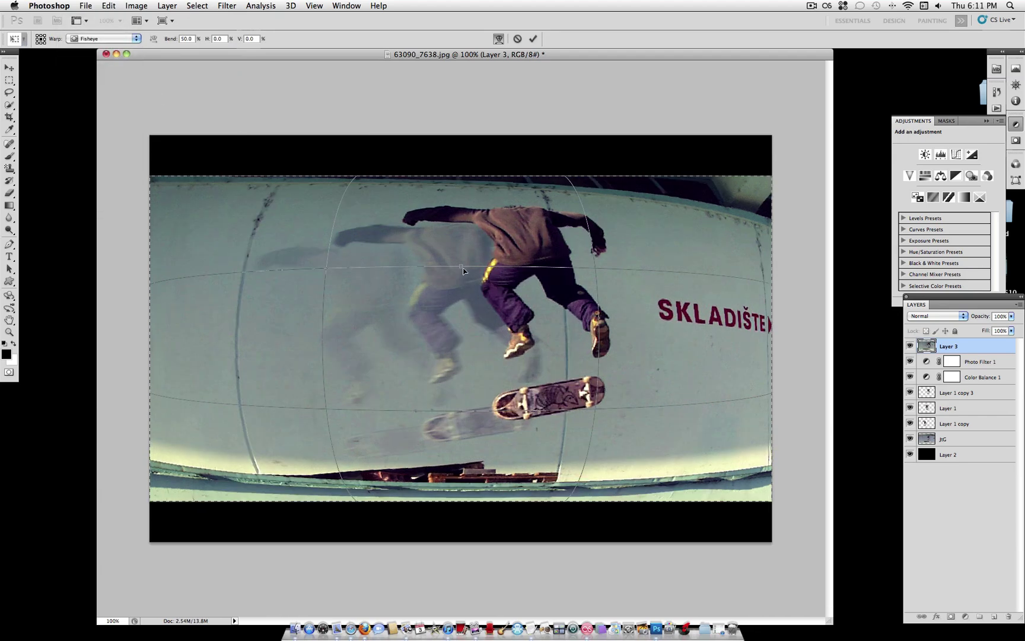
drag(461, 249, 461, 277)
double_click(193, 39)
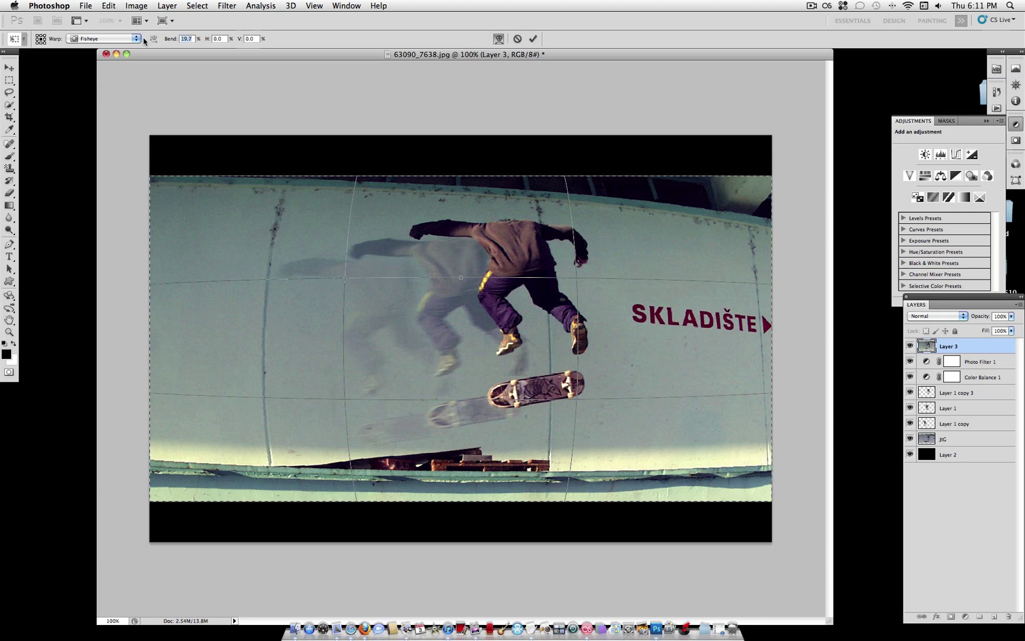
text(20)
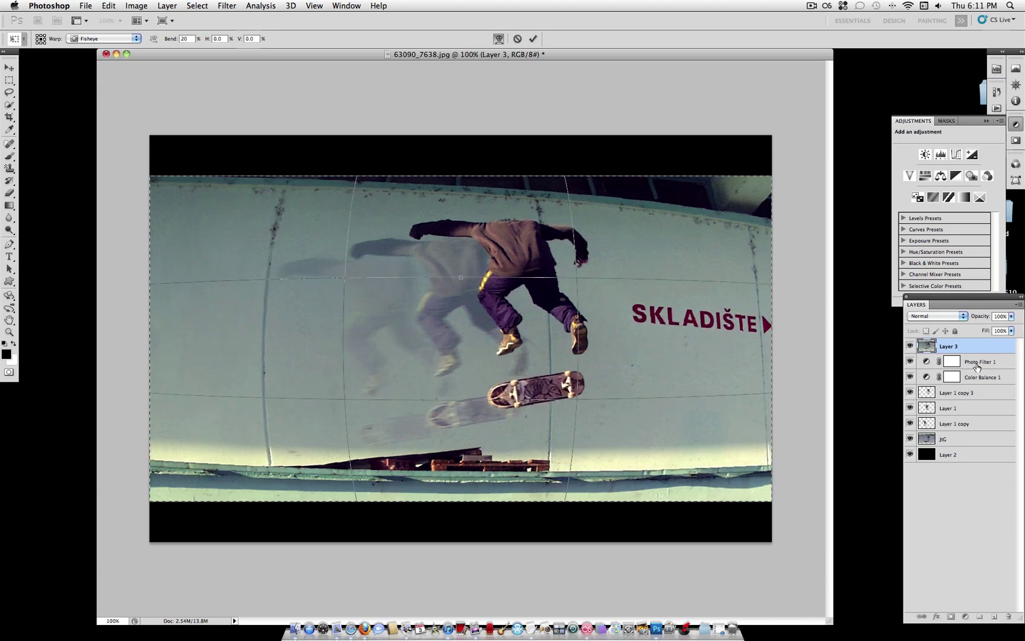
right_click(300, 205)
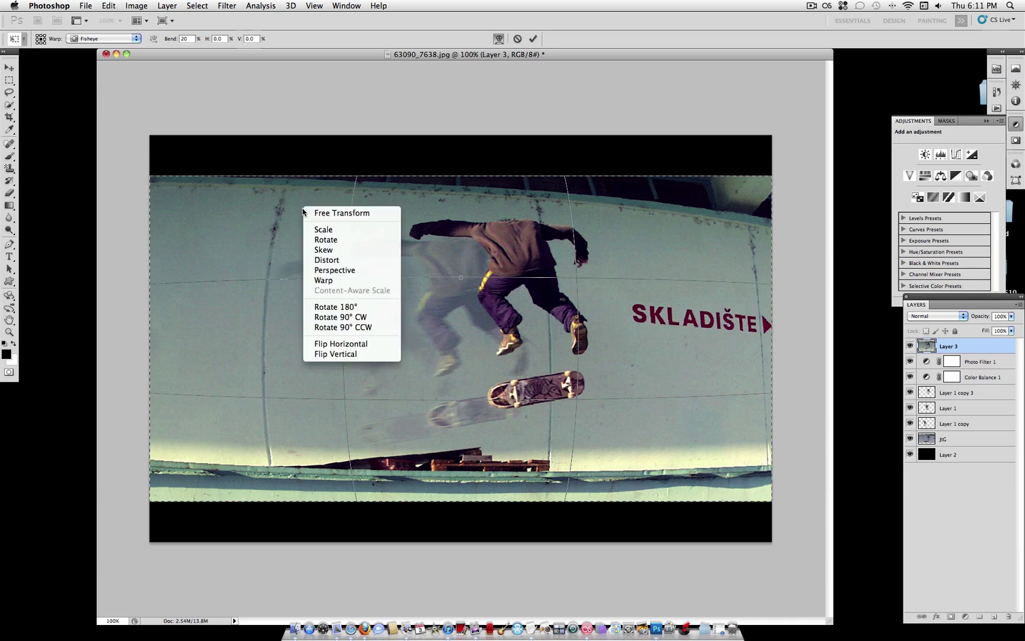
click(270, 208)
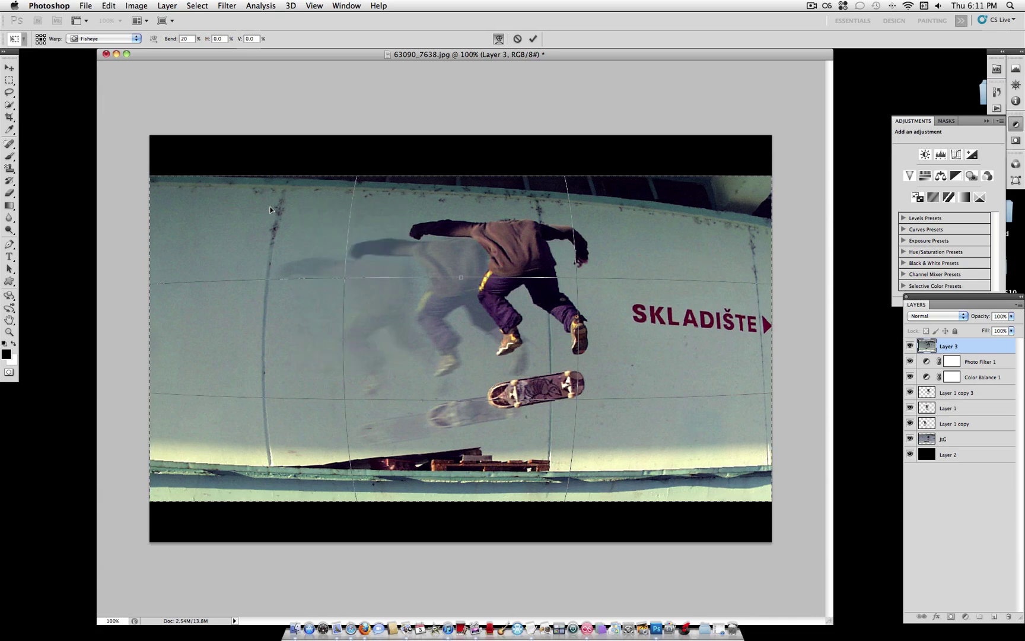
key(Return)
key(g)
key(super+d)
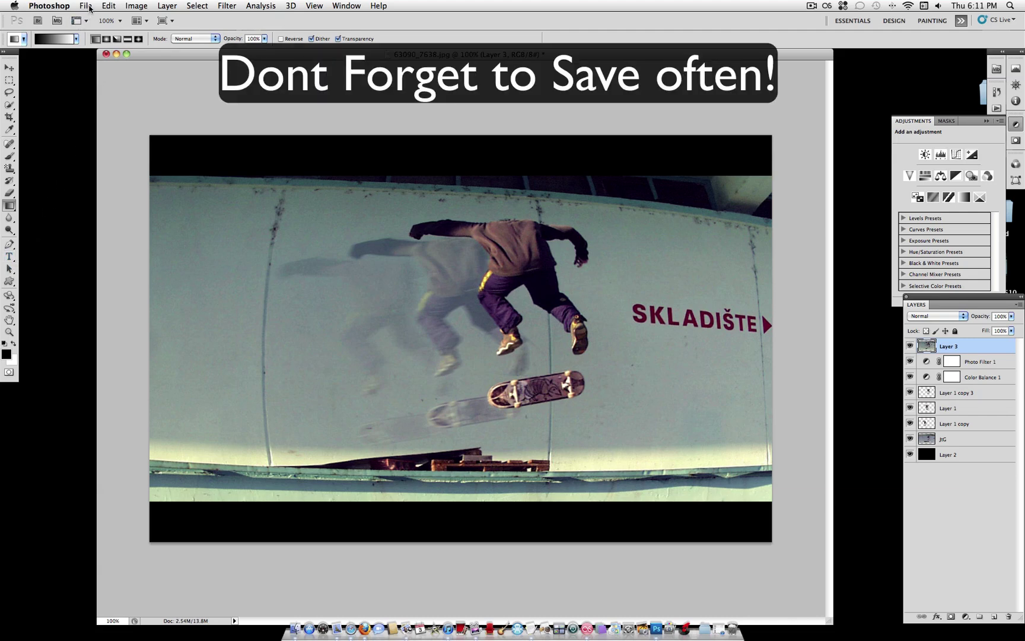
Open Save As to store the layered image as 63090_7638.psd on the Desktop
click(88, 6)
click(119, 171)
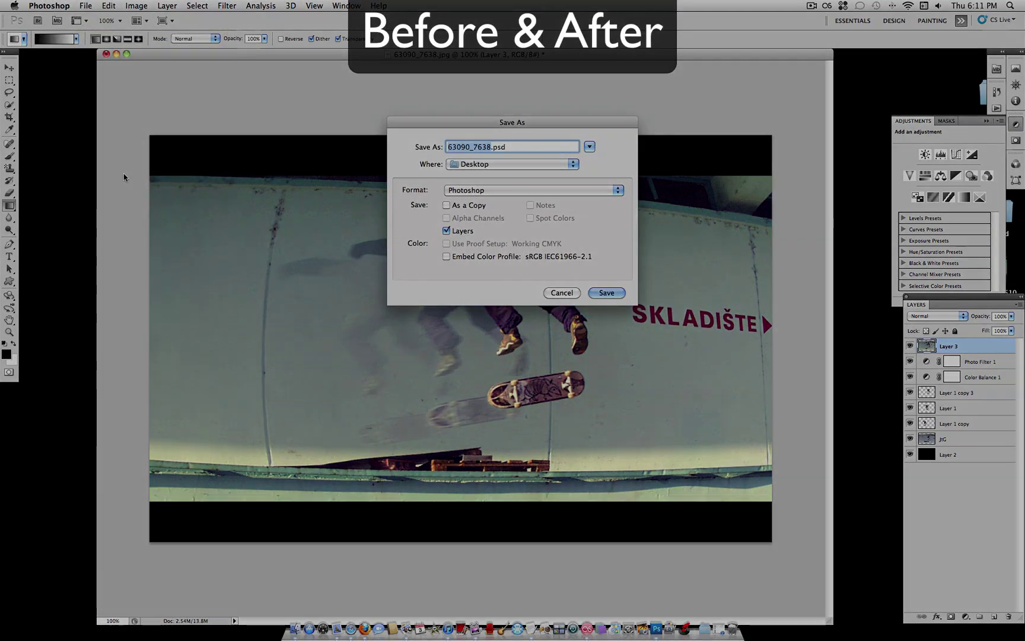